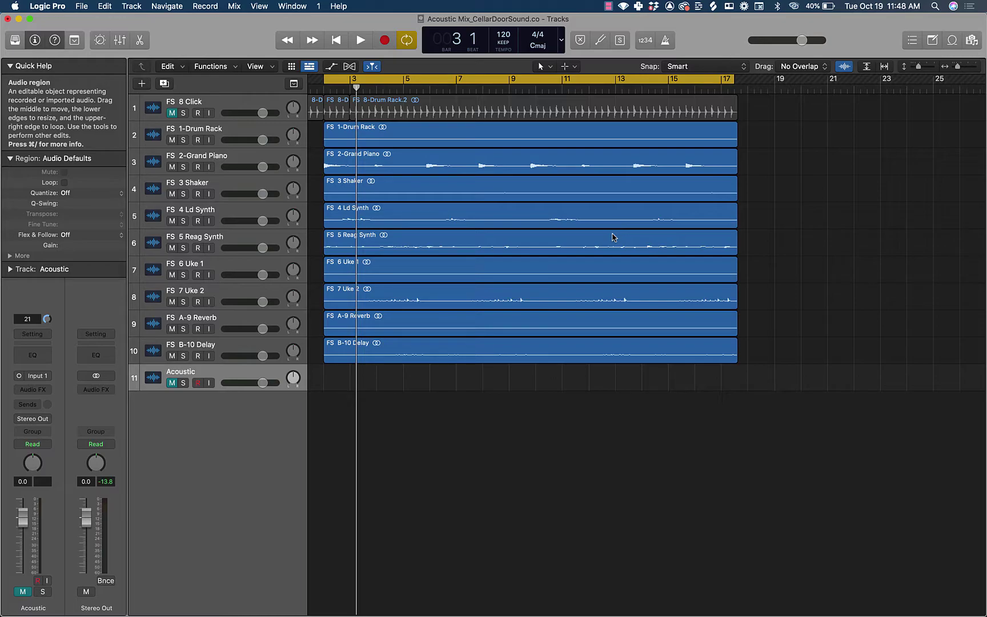
Step: Open cellardoorsound.co/freepresets and fill in the name and e-mail on the vocal preset bundle sign-up form
type("cellardoorsound")
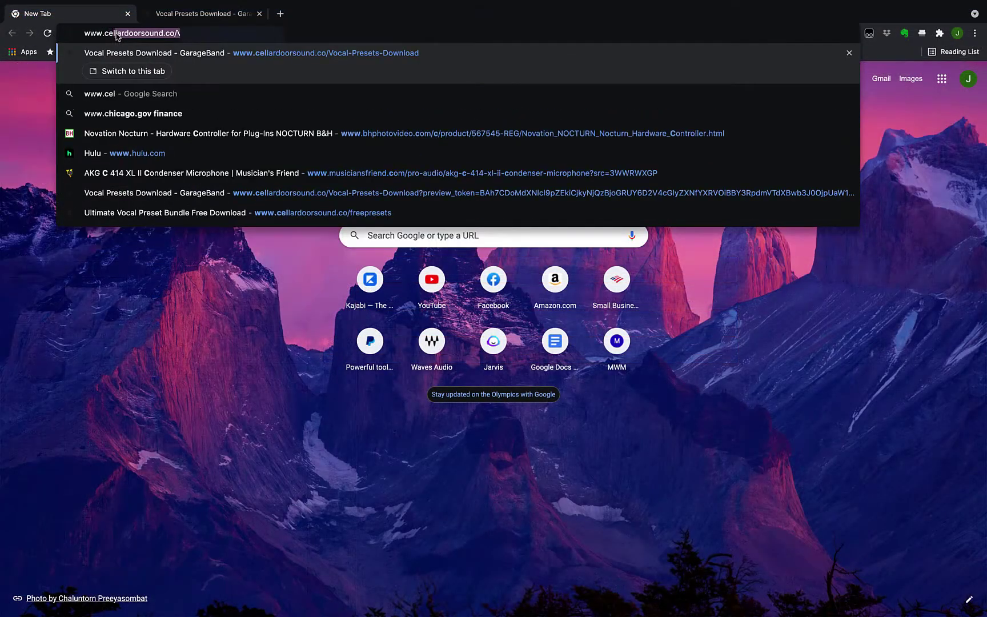
type(".co/freepresets")
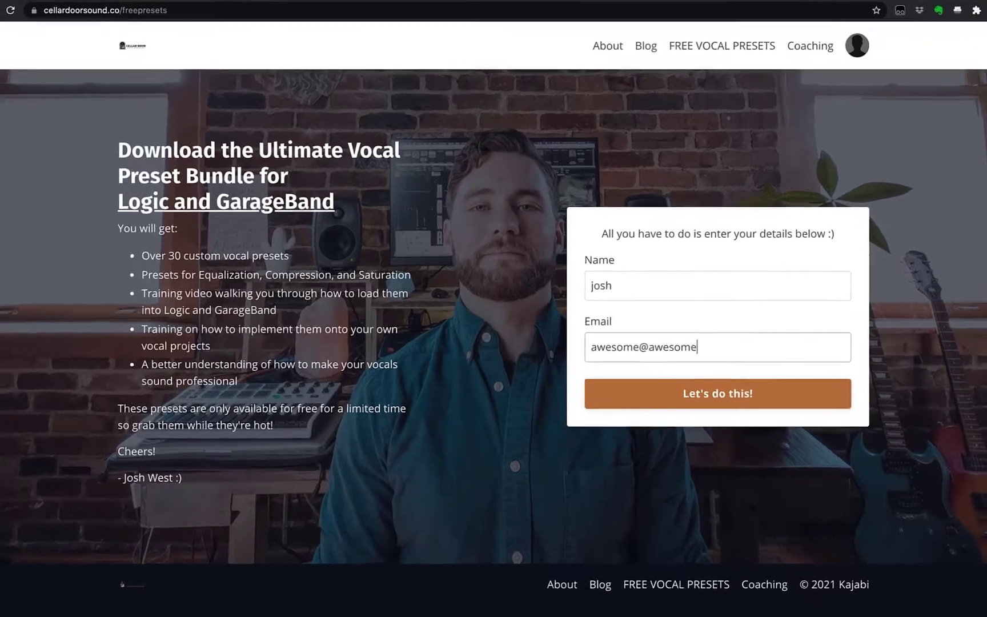
type(".com")
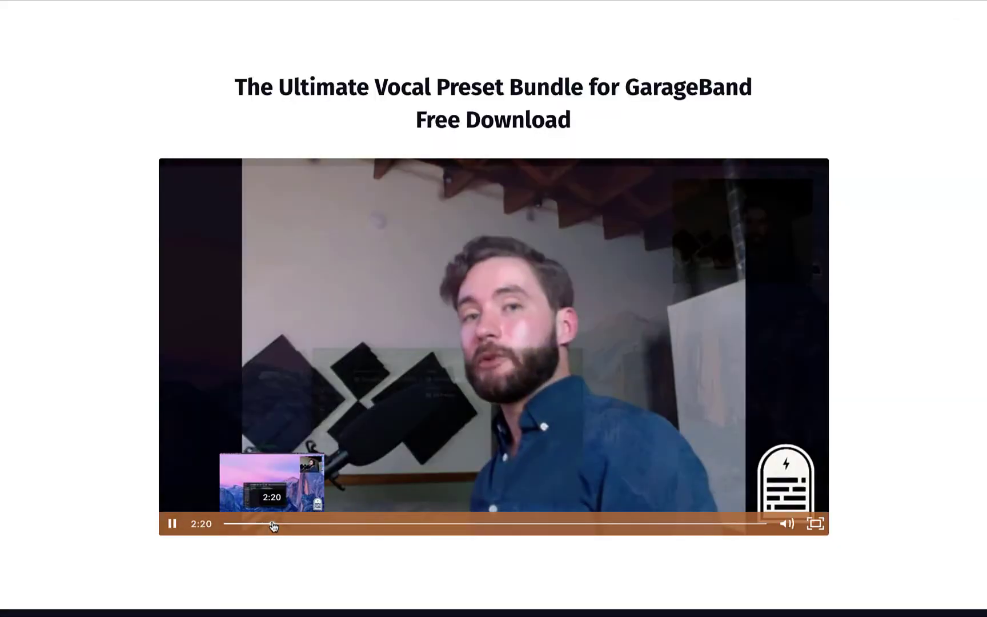
Step: Skim the preset bundle's training video by skipping ahead to later sections
left_click(272, 524)
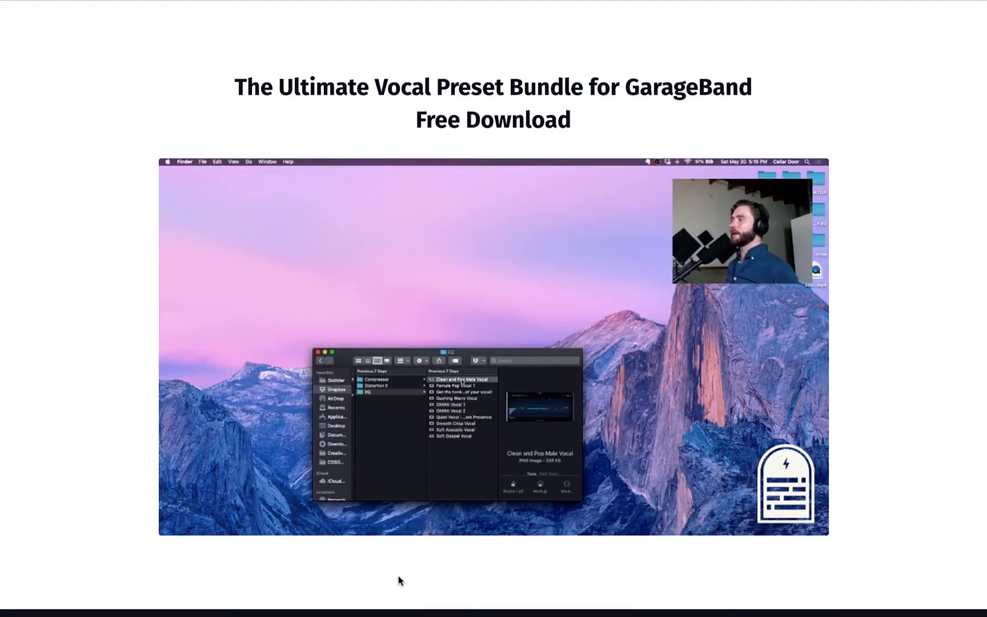
left_click(445, 524)
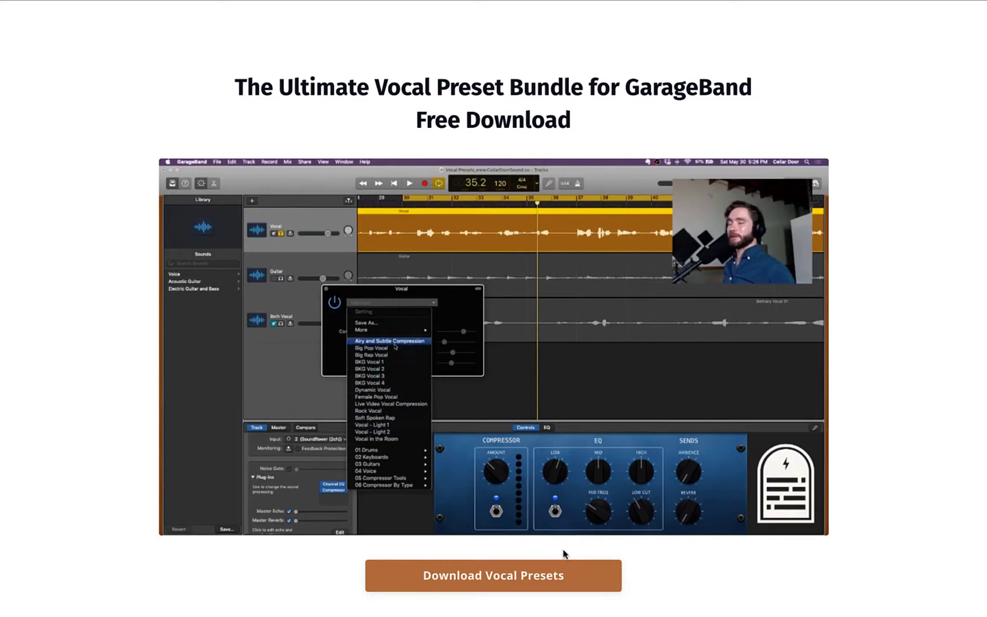
key("super+t")
type("www.cellardoors")
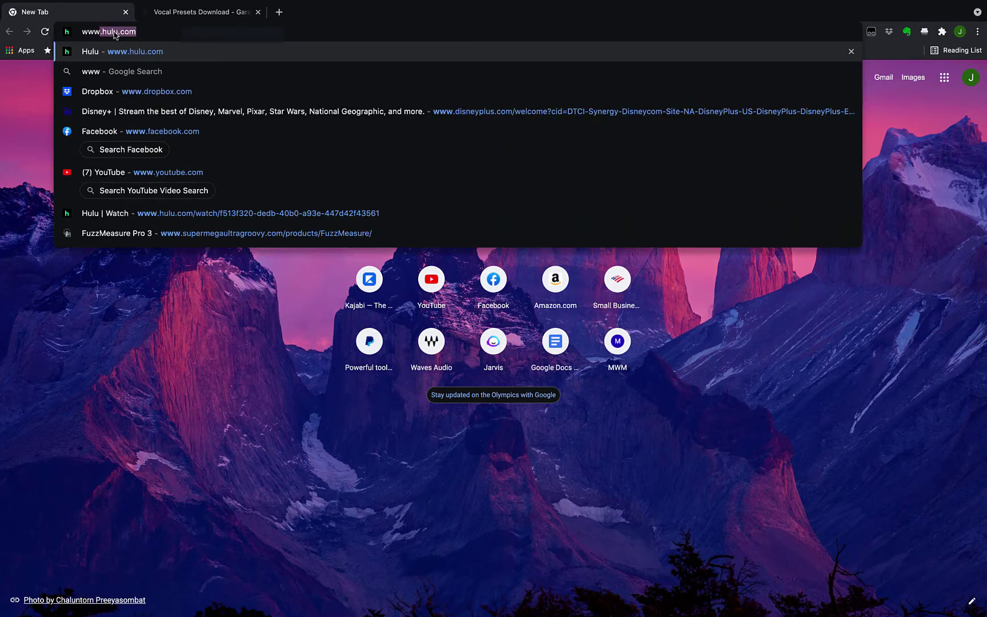
type("ound.co/fr")
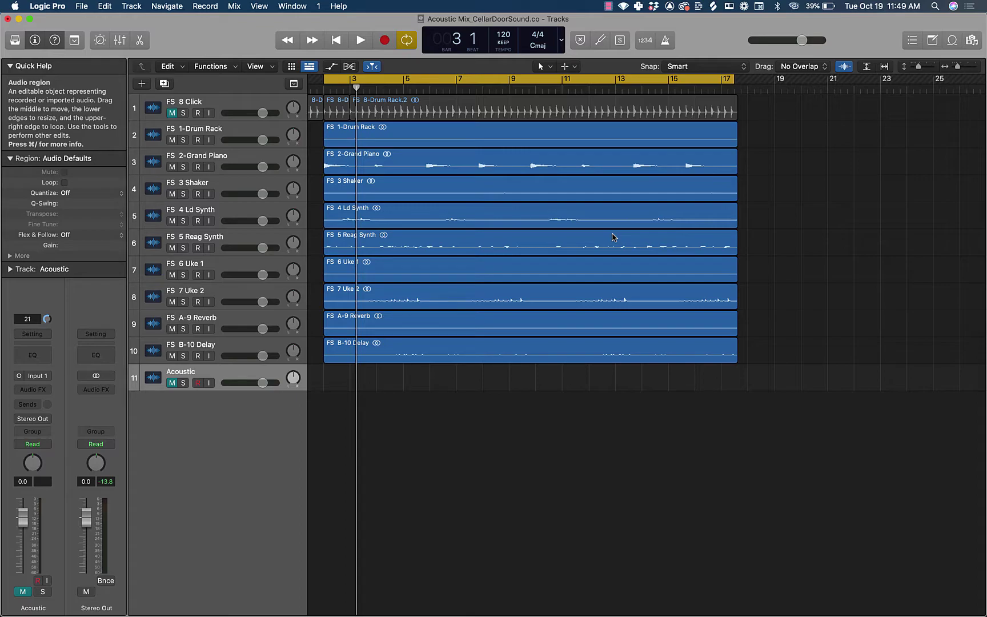
Step: In Logic Pro, play the mix from bar 3 with the Acoustic track muted and stop after several bars
key("space")
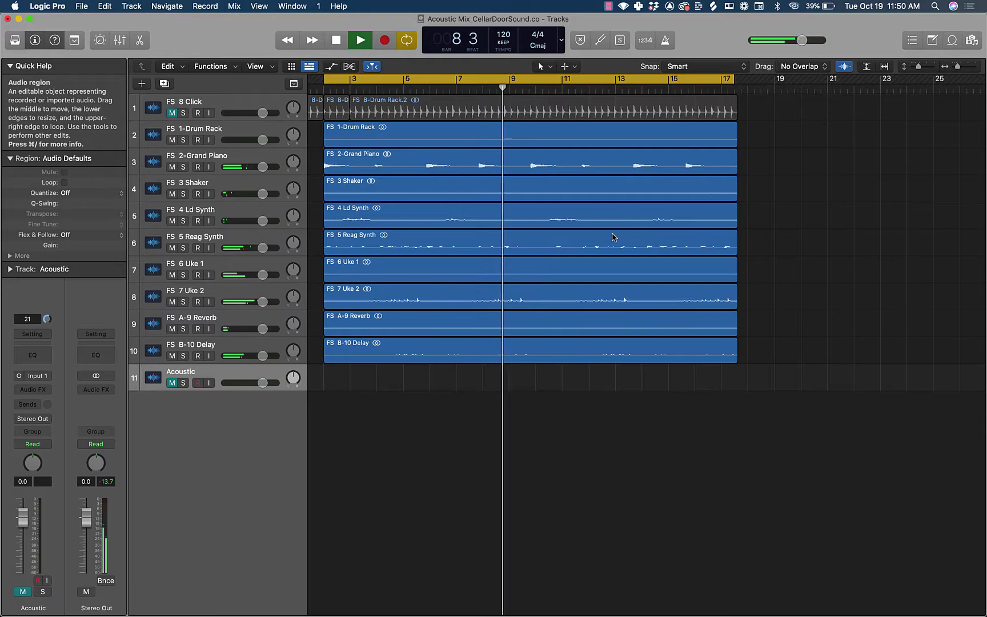
key("space")
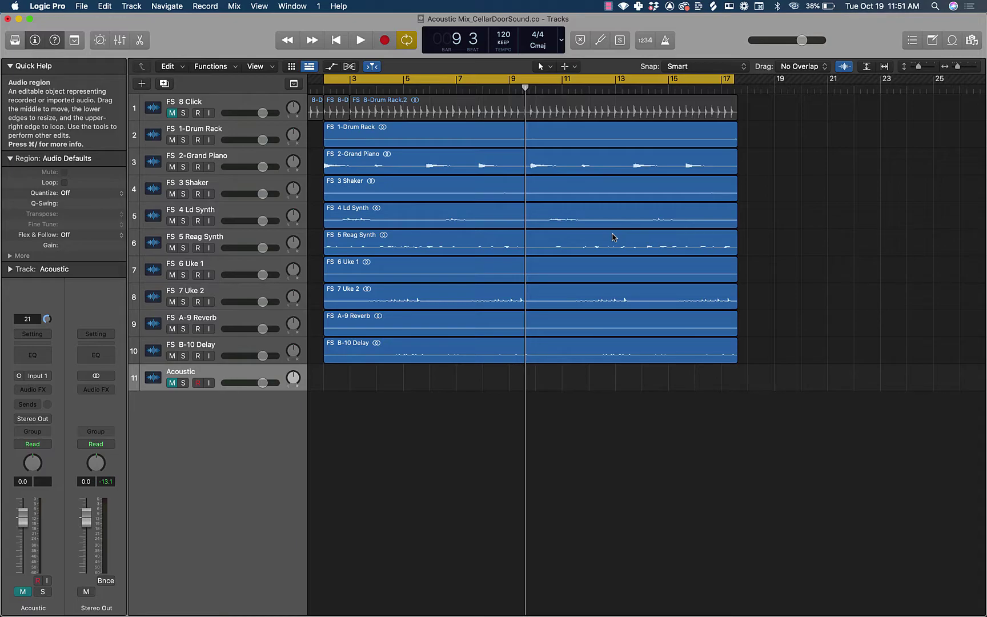
Step: Switch to ShurePlus MOTIV, review the Shure MV7 auto level options and change the mic setup to Manual
key("super+Tab")
key("super+Tab")
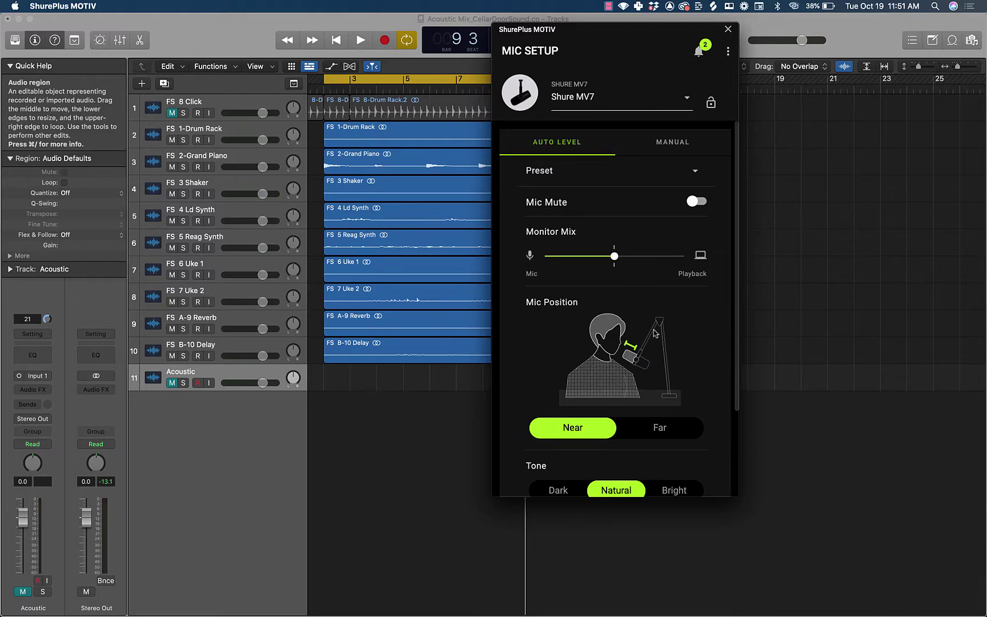
scroll(674, 342, "down", 4)
scroll(674, 342, "up", 4)
left_click(672, 149)
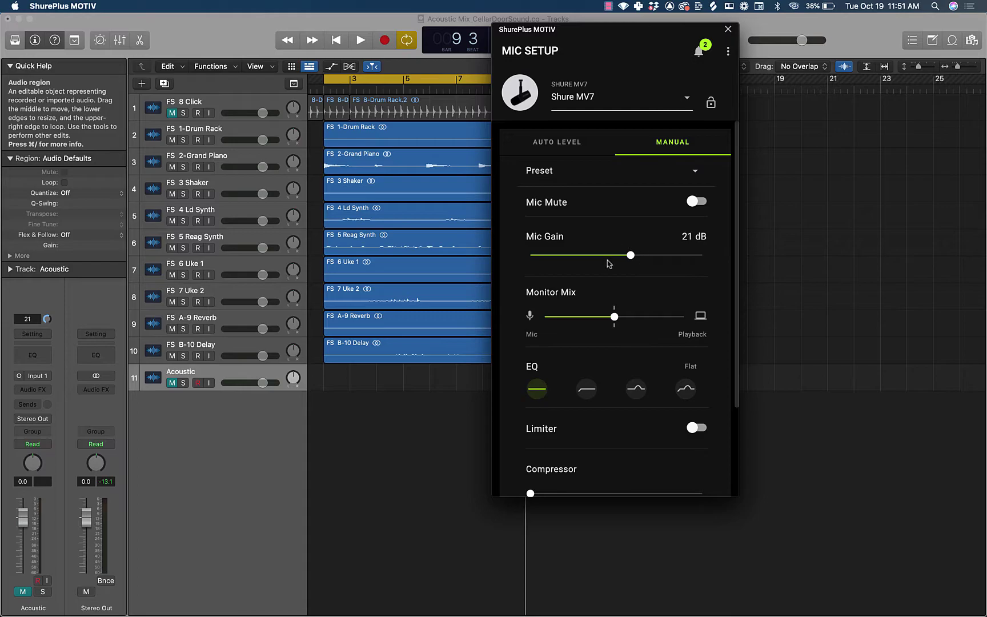
Step: Set the microphone's EQ to High pass, raise the Compressor from Off, and return to Logic Pro
scroll(652, 304, "down", 2)
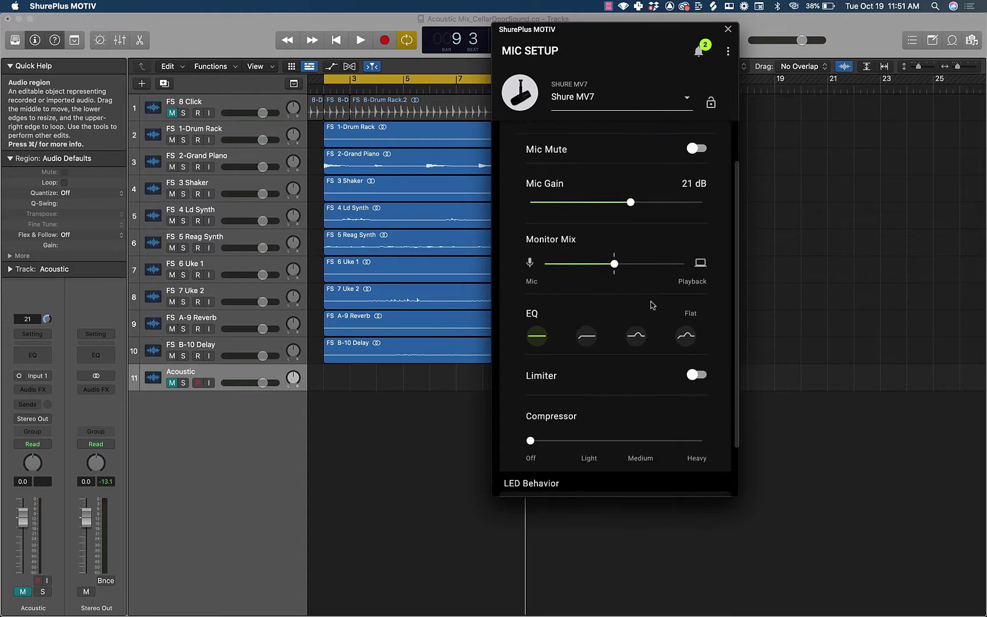
left_click(587, 338)
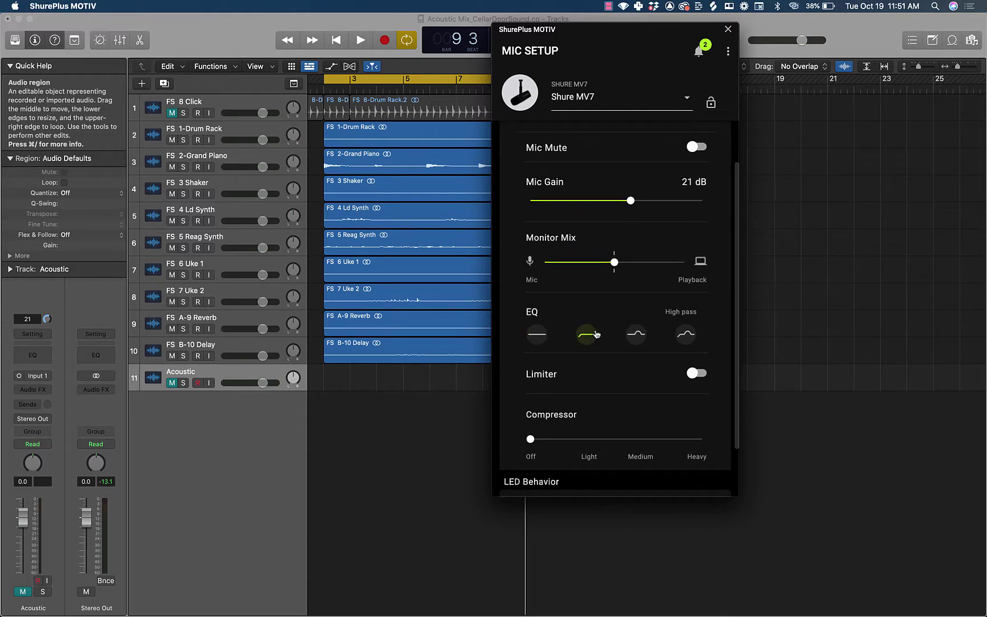
scroll(590, 330, "down", 2)
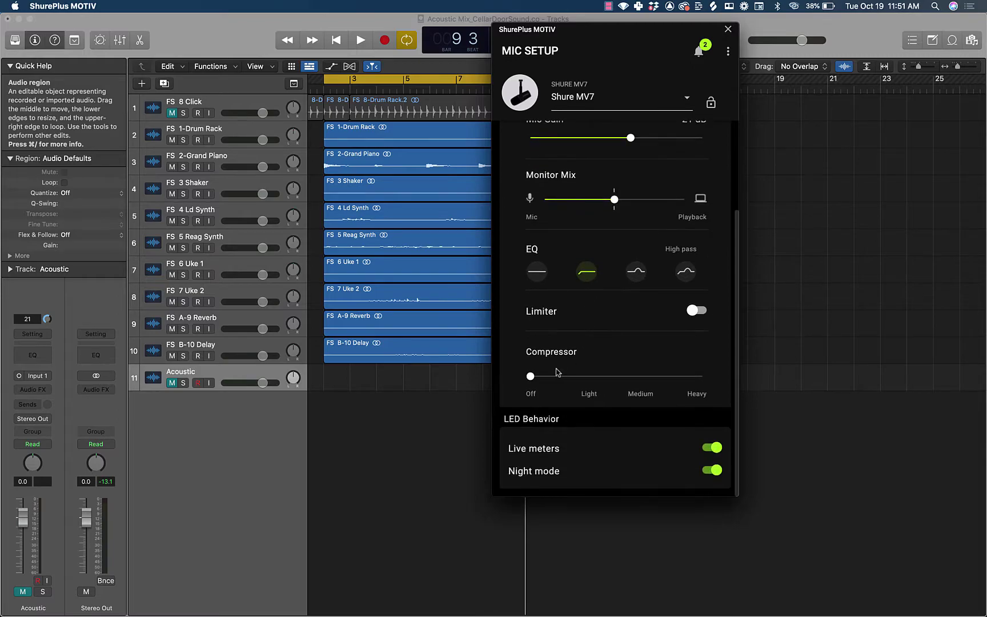
left_click_drag(531, 376, 566, 386)
left_click(395, 25)
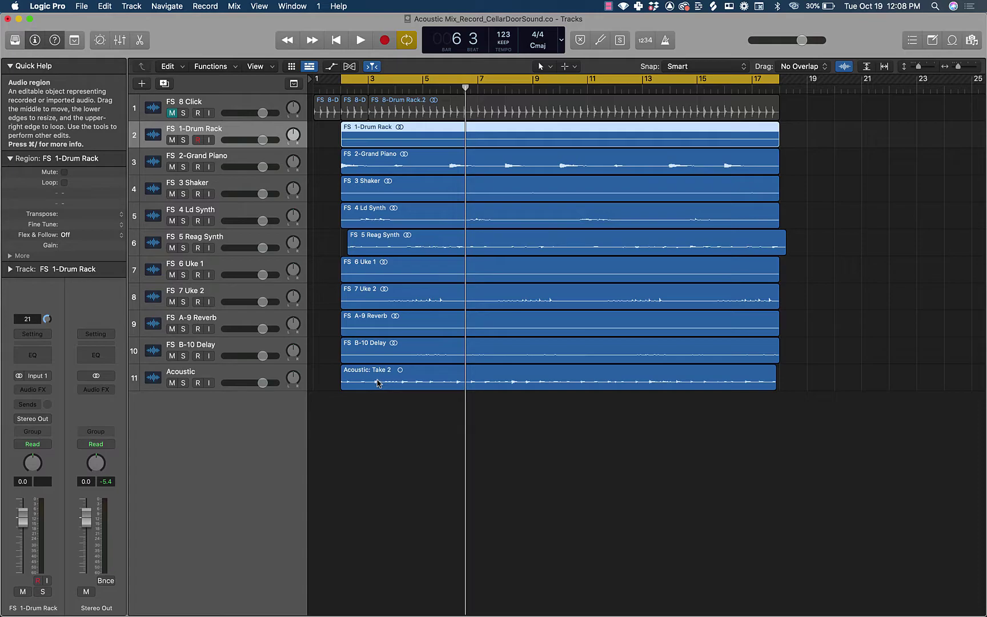
Step: Play a short passage of the mix around bar 6 with the recorded Acoustic: Take 2 region
key("space")
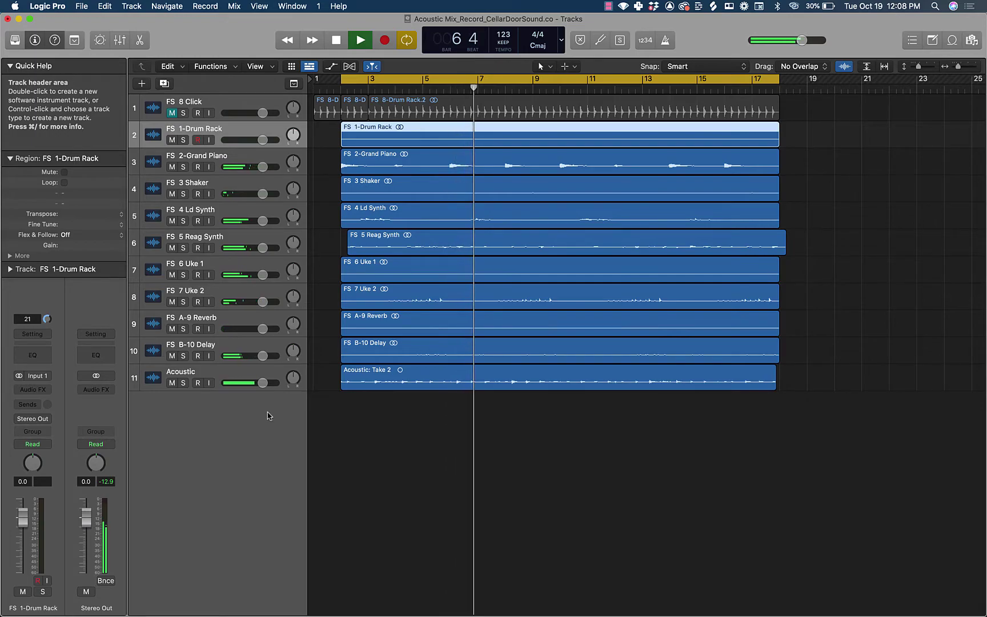
key("space")
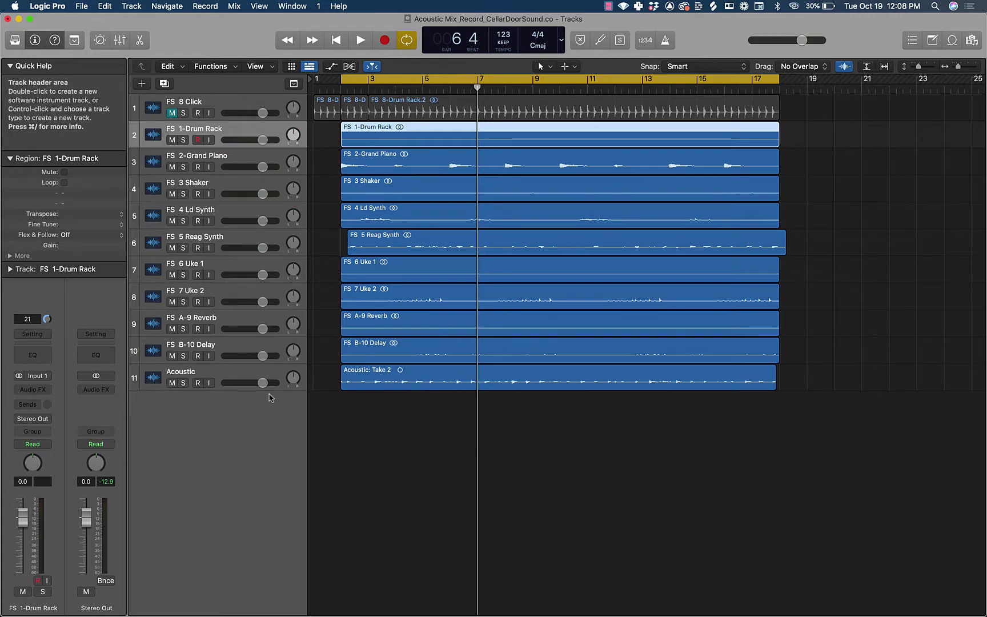
Step: Select the Acoustic: Take 2 region, add a marker to the project and turn off cycle mode
left_click(485, 372)
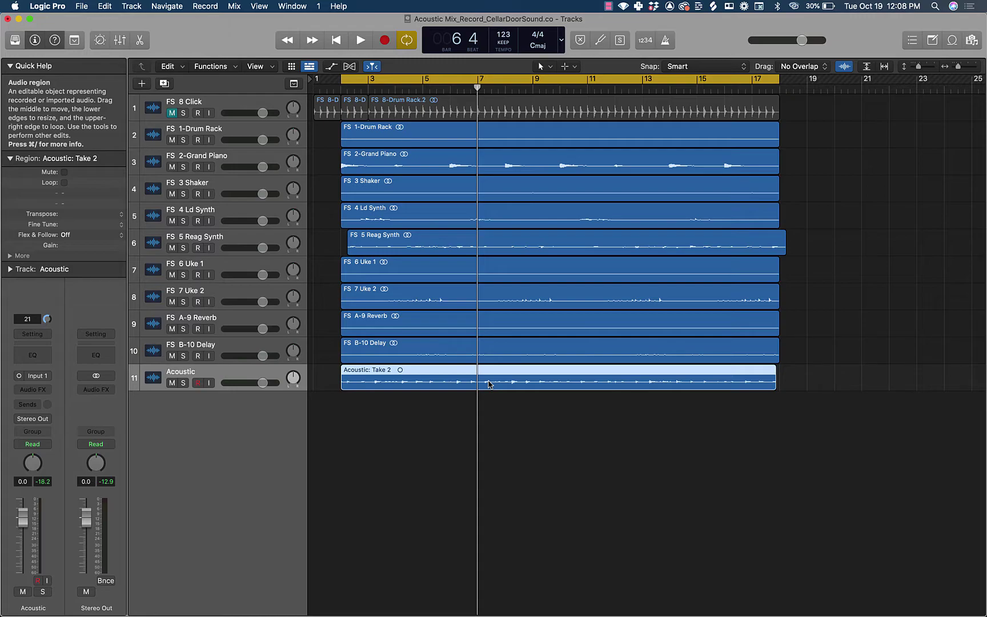
key("super+Right")
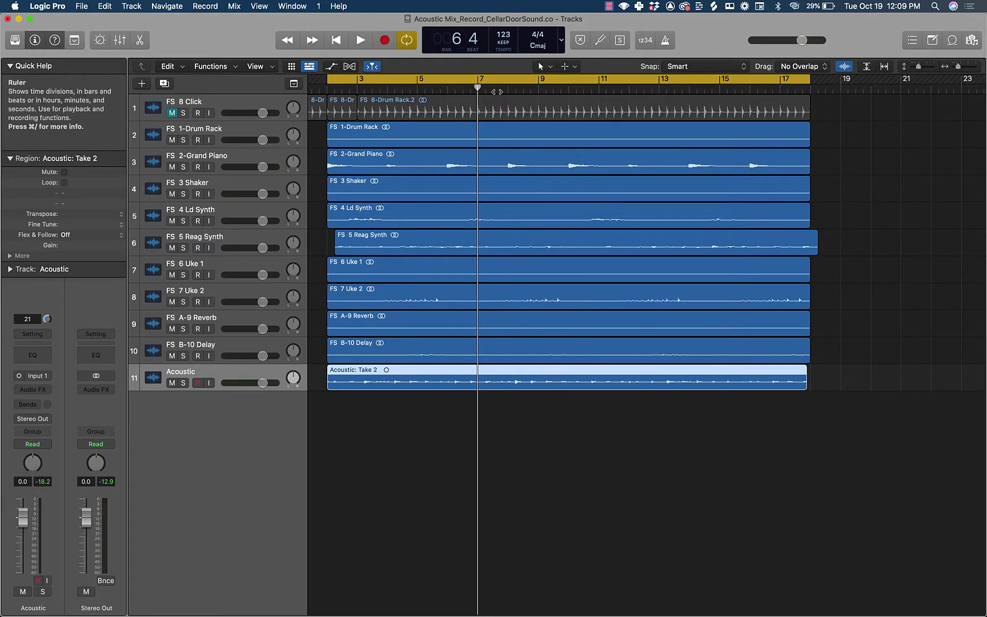
key("alt+apostrophe")
key("Return")
key("c")
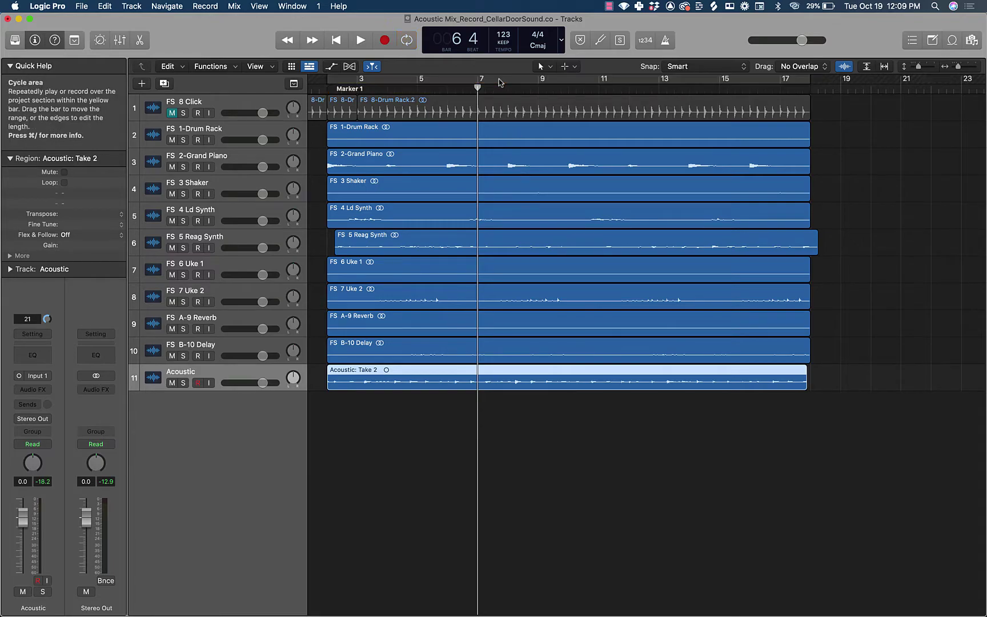
Step: Play on from bar 7 to find the repeat of the guitar part and split the Acoustic: Take 2 region at bar 10
key("space")
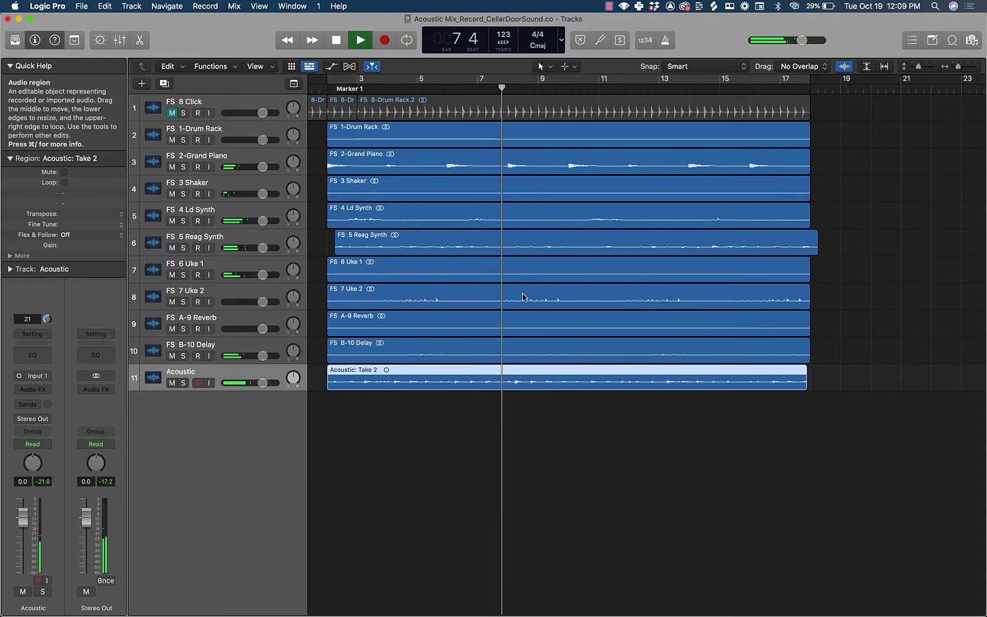
scroll(542, 368, "up", 5)
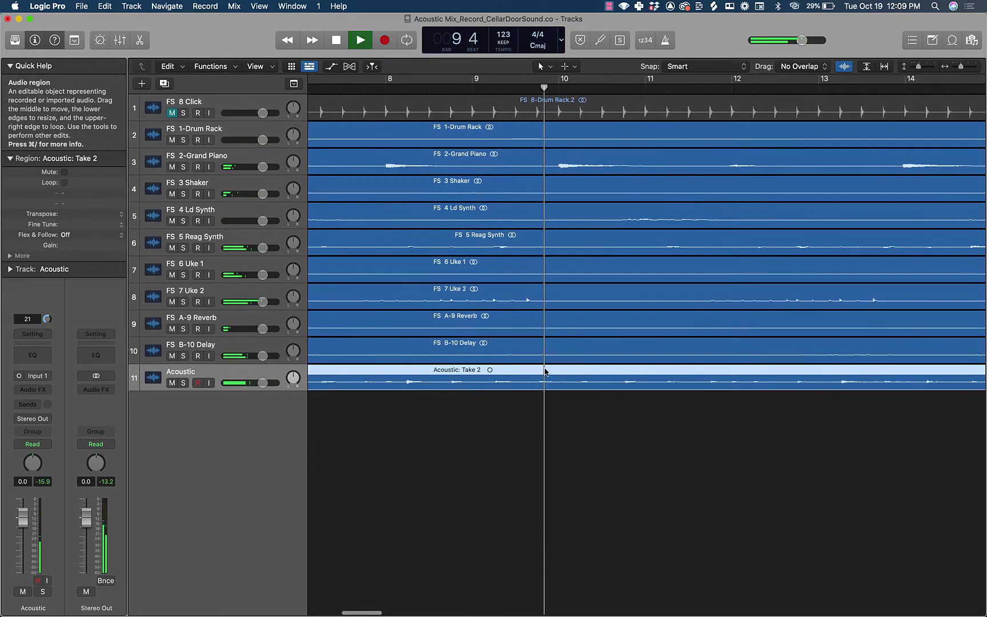
key("space")
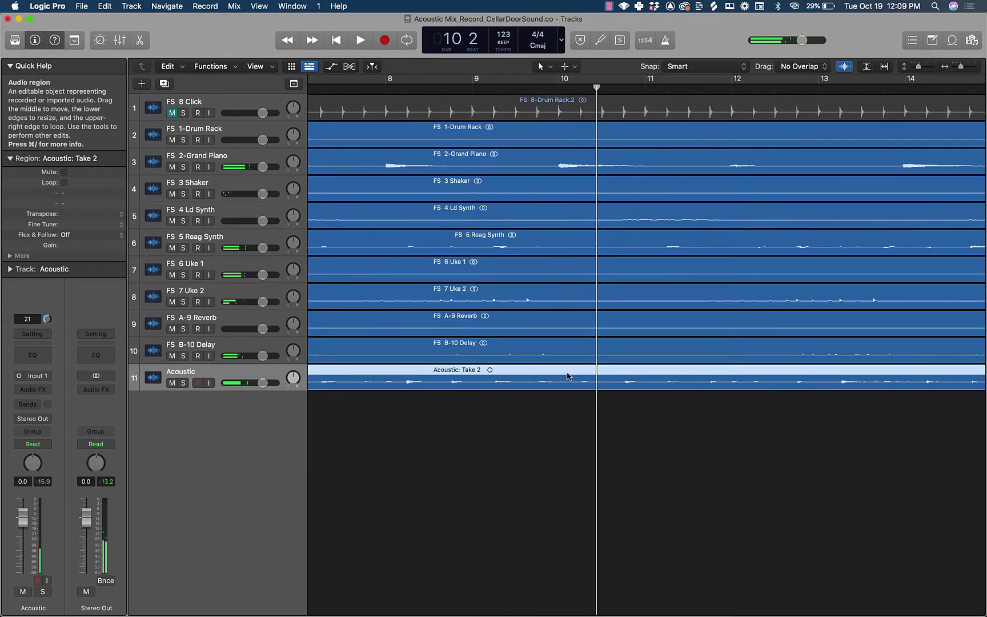
left_click(559, 88)
scroll(551, 221, "down", 5)
scroll(549, 221, "up", 8)
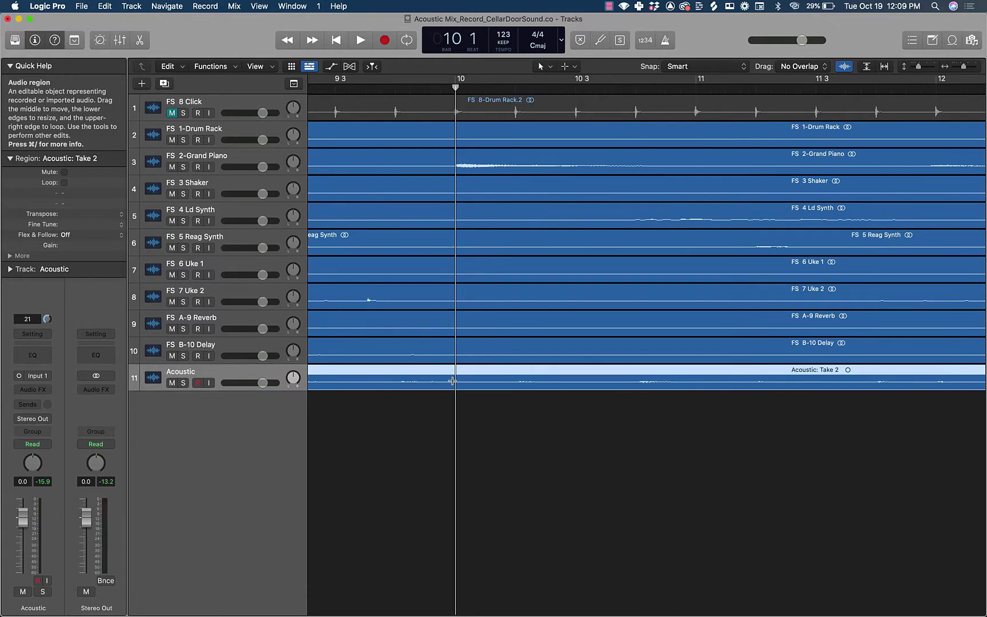
key("super+t")
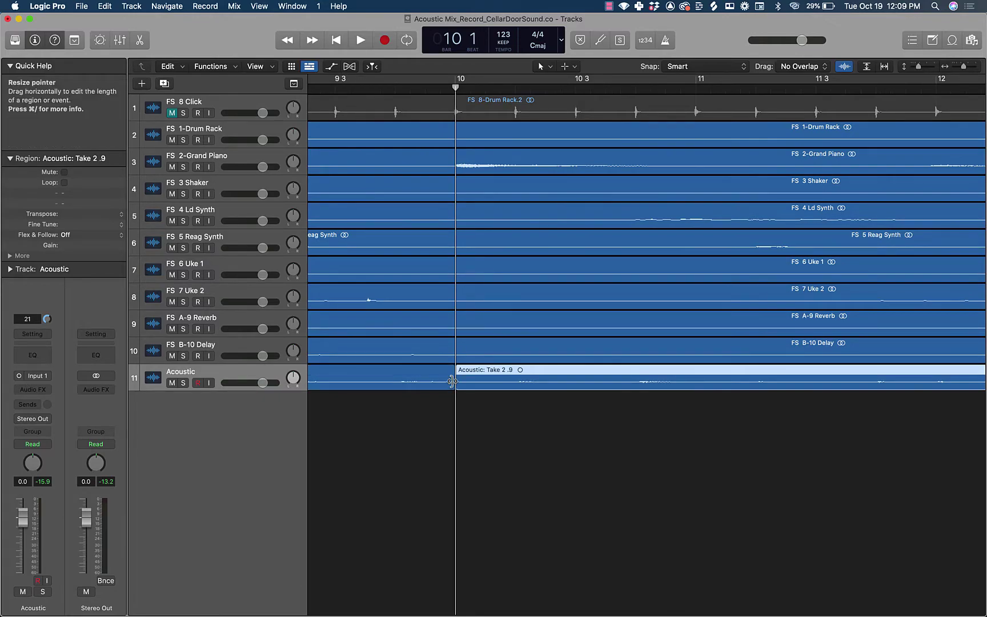
Step: Play the mix from the split at bar 10 to check the second half of the acoustic part
key("super+Left")
key("super+Left")
key("super+Left")
key("super+Left")
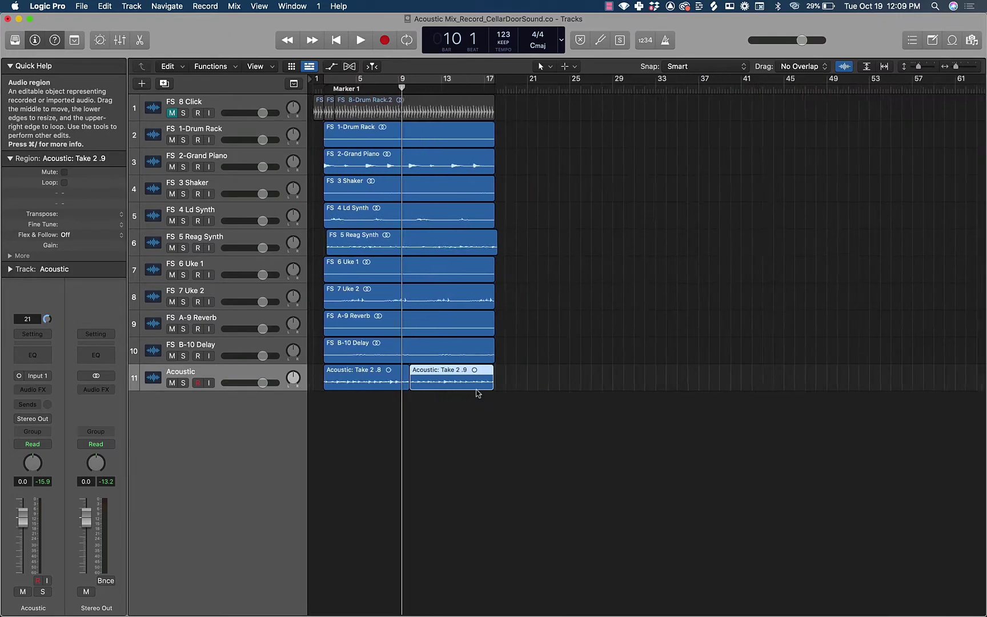
key("super+Right")
key("super+Right")
key("space")
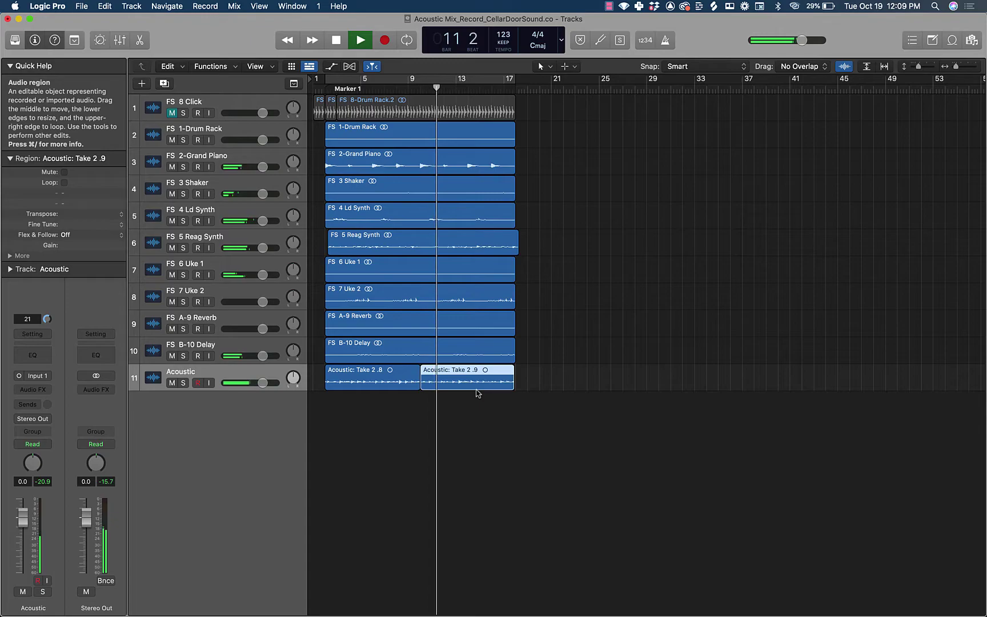
key("space")
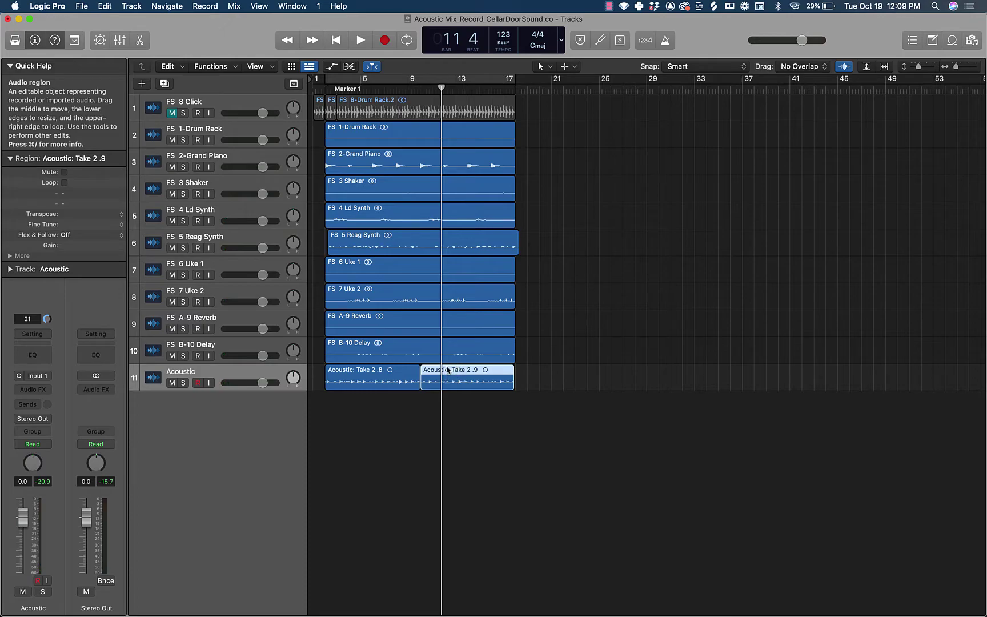
Step: Copy the two acoustic halves to a new track below in swapped order, second half at bar 2 and first half at bar 10
left_click_drag(454, 373, 360, 411)
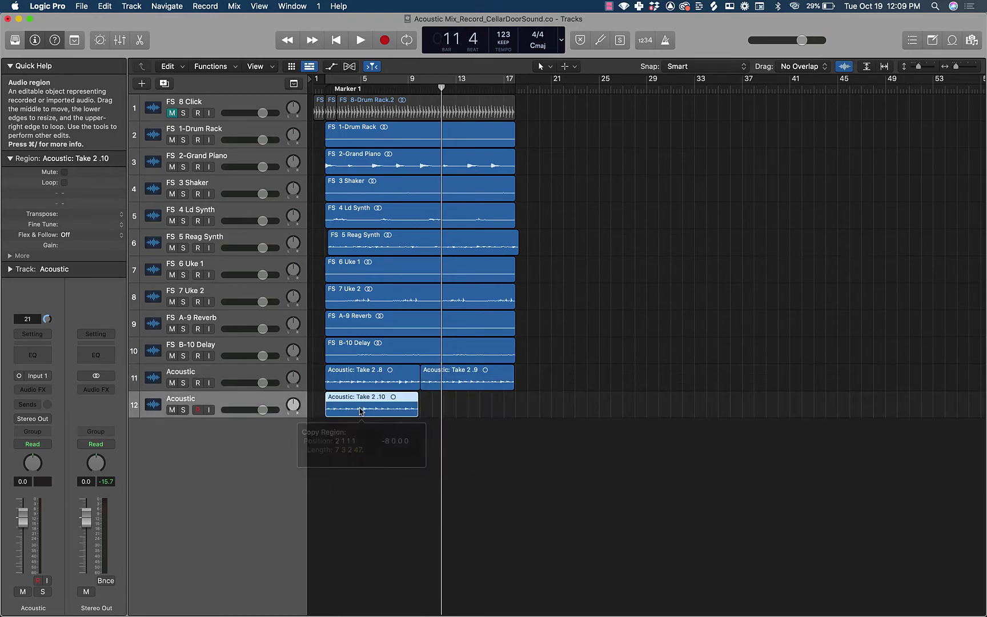
left_click(366, 375)
left_click_drag(359, 377, 453, 409)
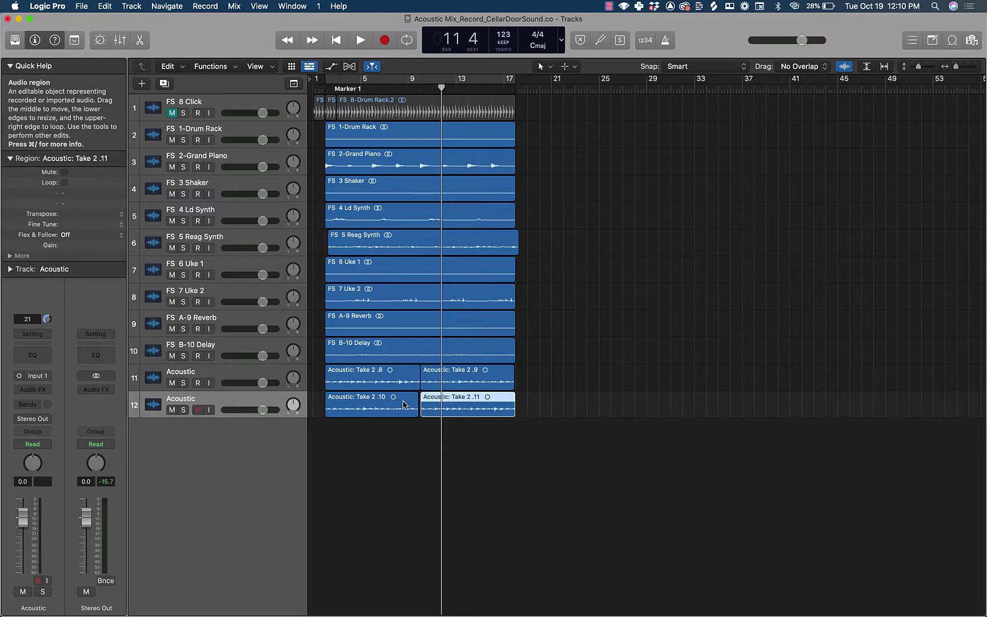
Step: Turn cycle mode back on, pan the original Acoustic track left and pan the duplicate Acoustic track right to +63
key("super+Right")
key("super+Right")
key("super+Right")
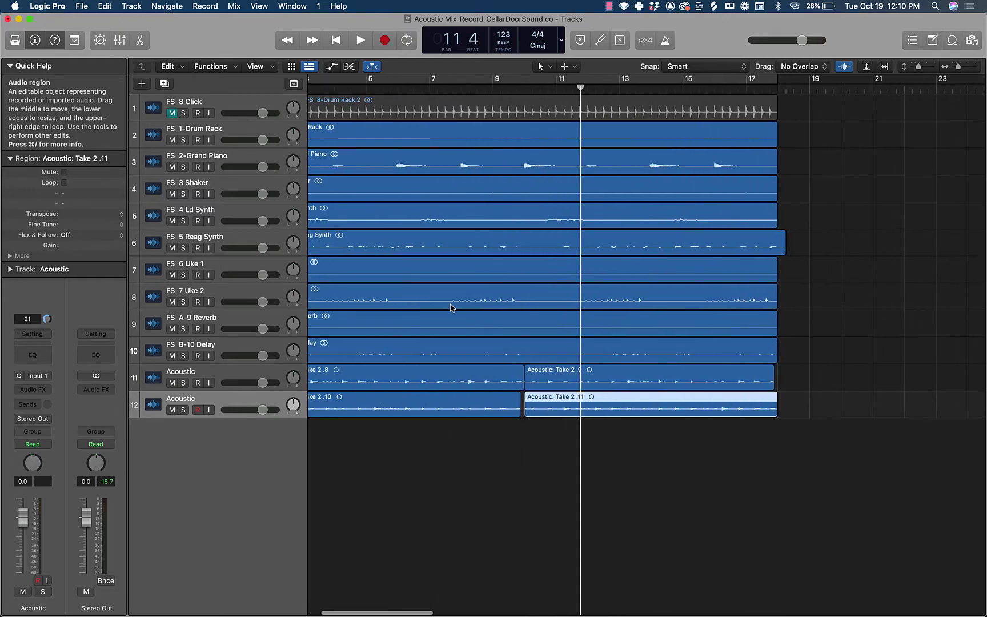
key("c")
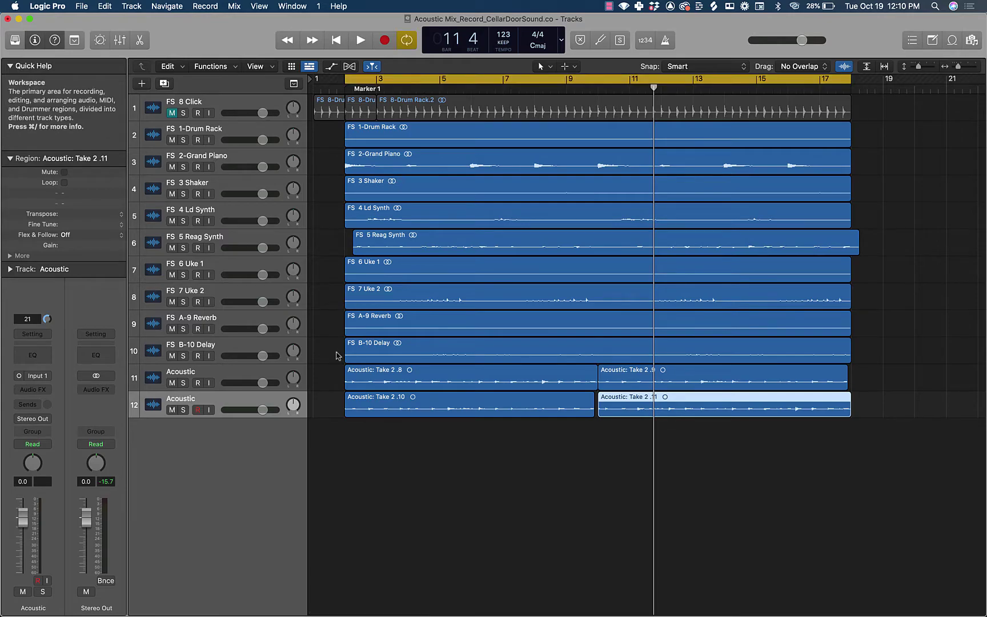
left_click_drag(293, 377, 307, 466)
left_click_drag(292, 404, 292, 320)
Step: Play the mix with both panned acoustic tracks, mute the duplicate Acoustic track and play again to compare
key("space")
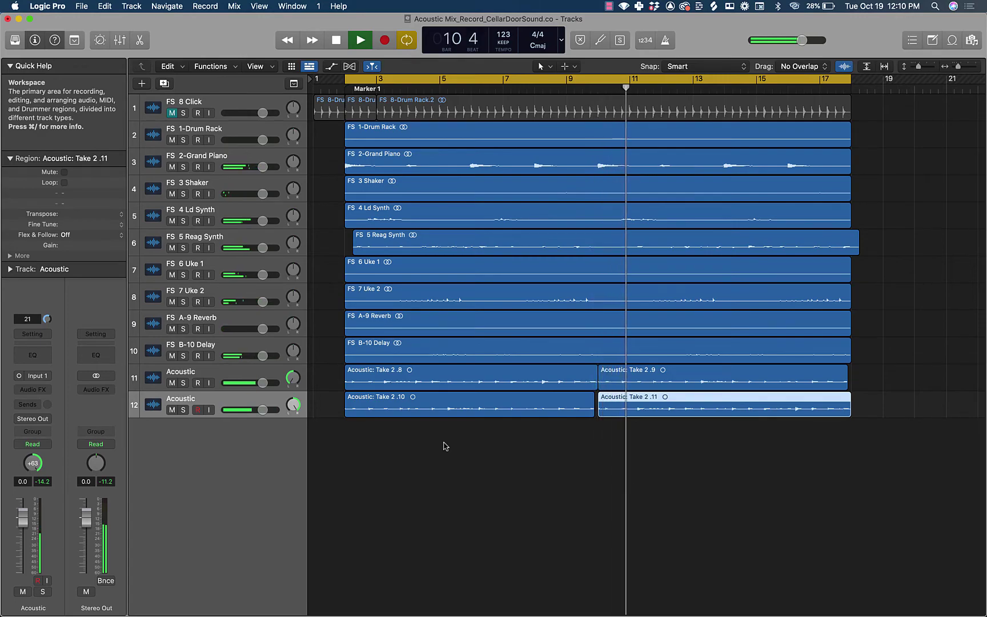
key("space")
left_click(172, 410)
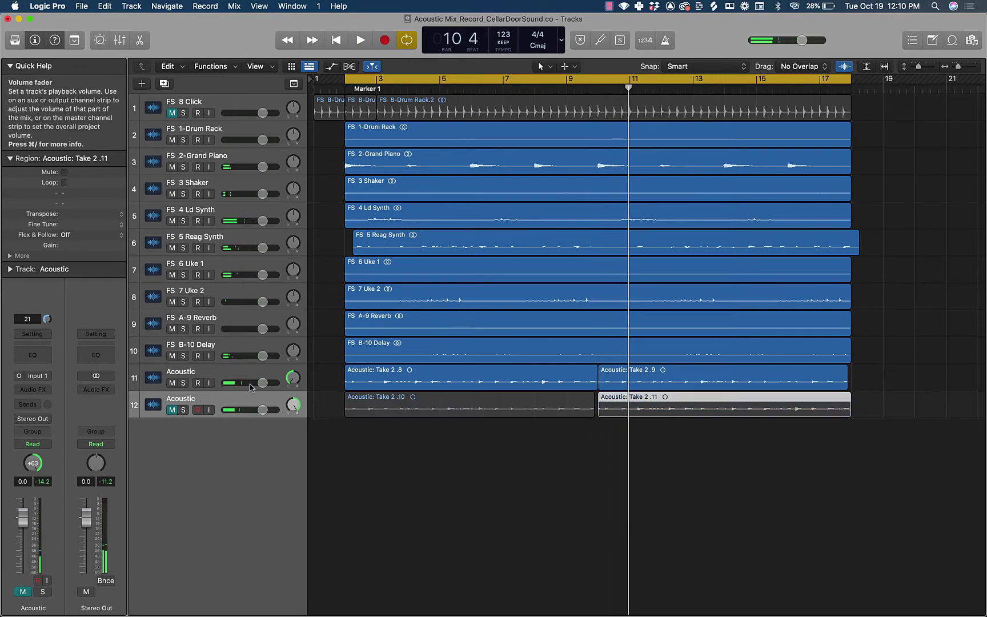
key("space")
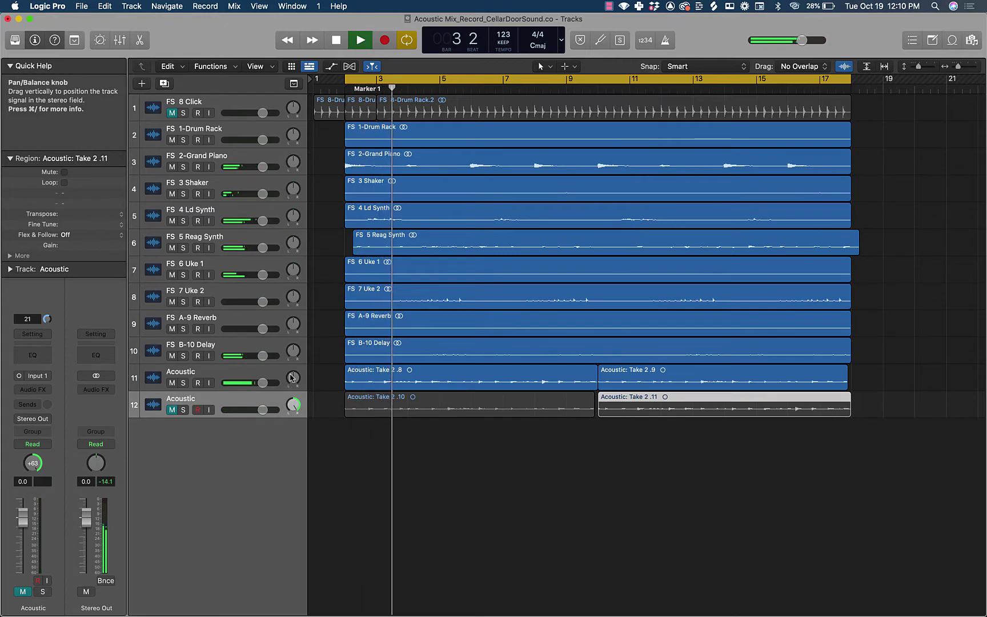
Step: Stop playback and pan the original Acoustic track back to the left
key("space")
left_click(293, 378)
left_click_drag(293, 378, 292, 400)
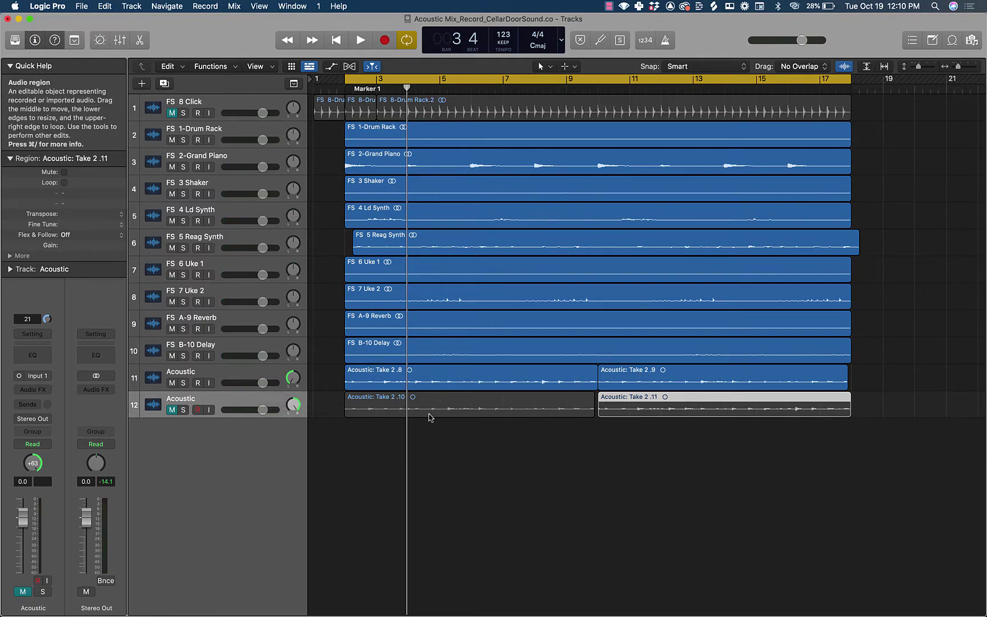
Step: Unmute the duplicate Acoustic track and play the mix with both panned guitars
left_click(171, 409)
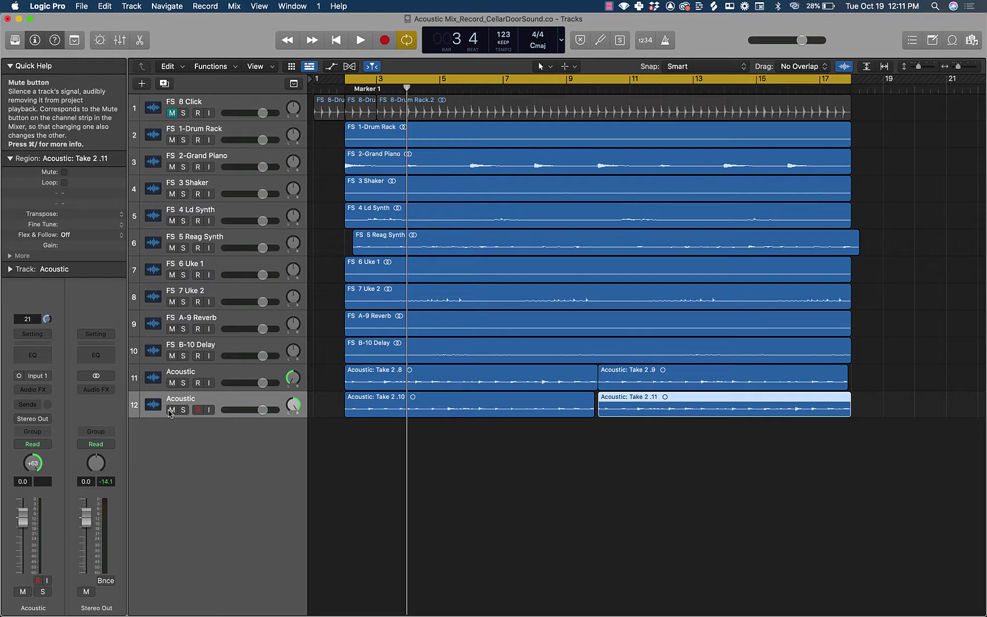
key("space")
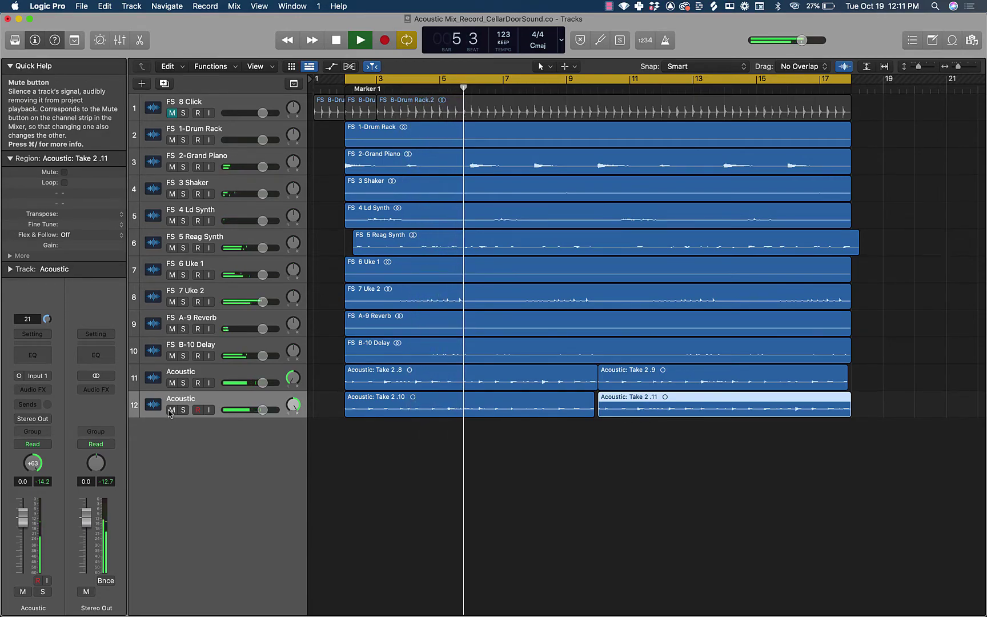
key("space")
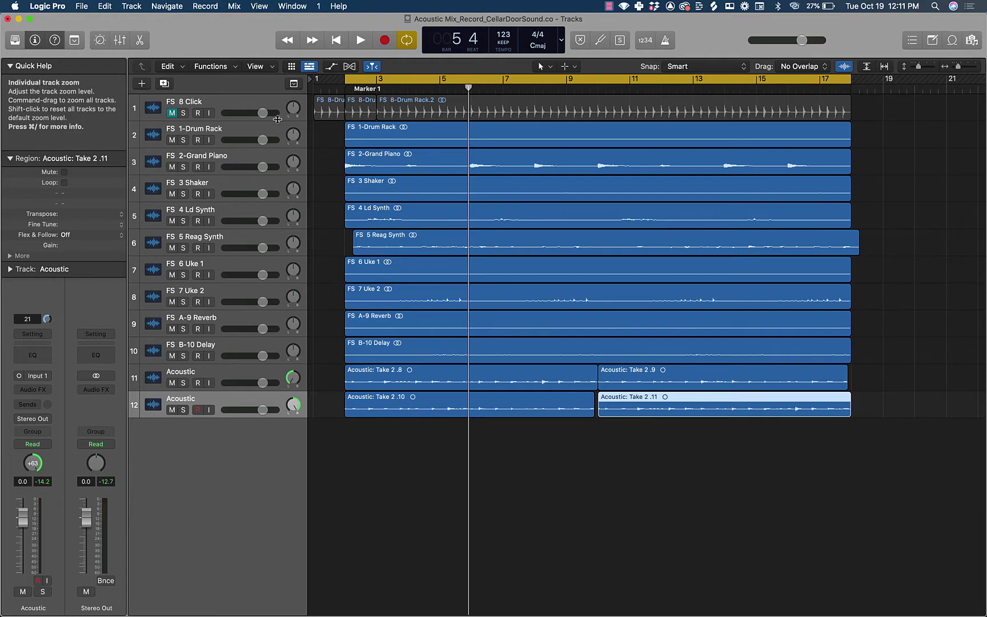
Step: Turn off cycle mode and examine the gap between the two duplicate Acoustic regions just before bar 10
left_click(588, 80)
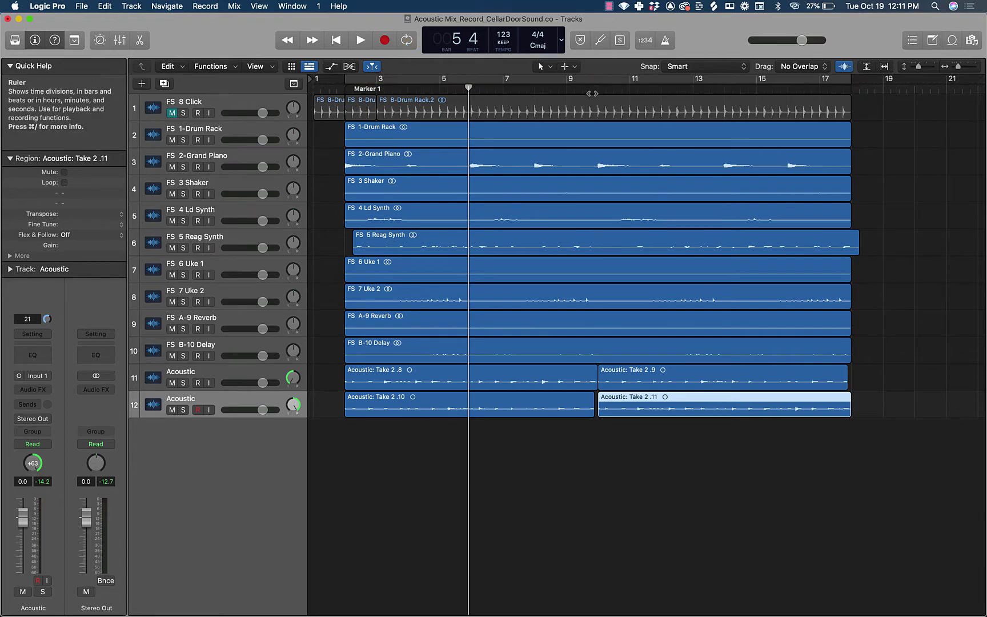
left_click(590, 88)
key("super+Right")
key("super+Right")
key("super+Right")
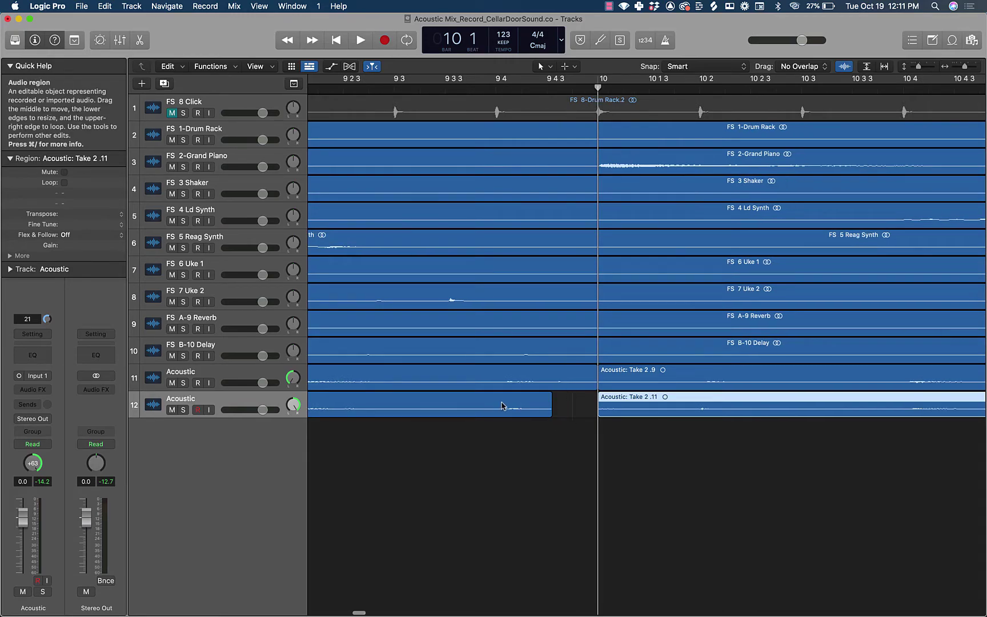
key("super+Left")
key("super+Left")
key("super+Left")
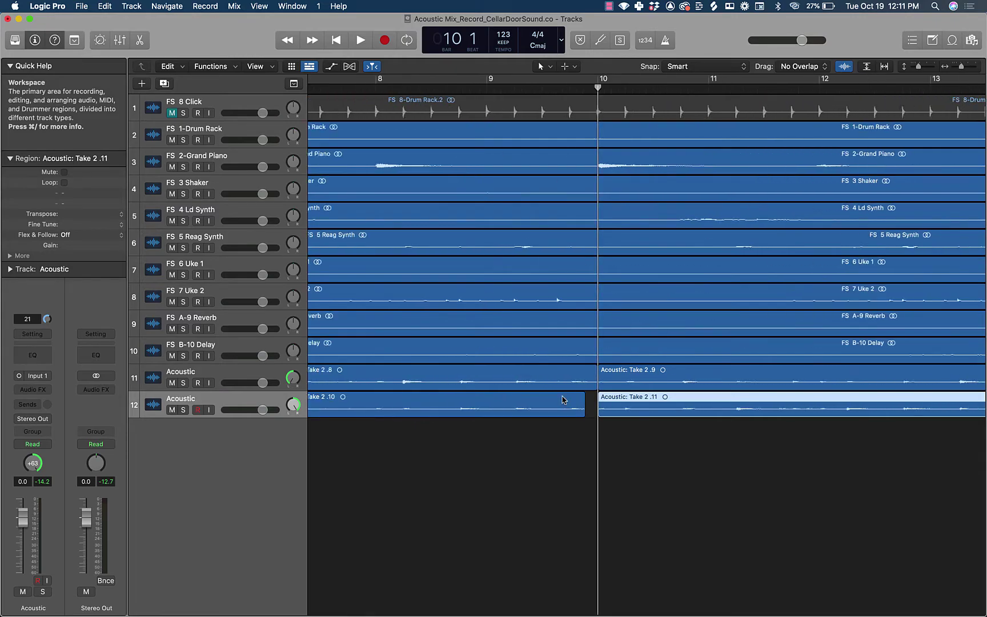
scroll(489, 394, "left", 3)
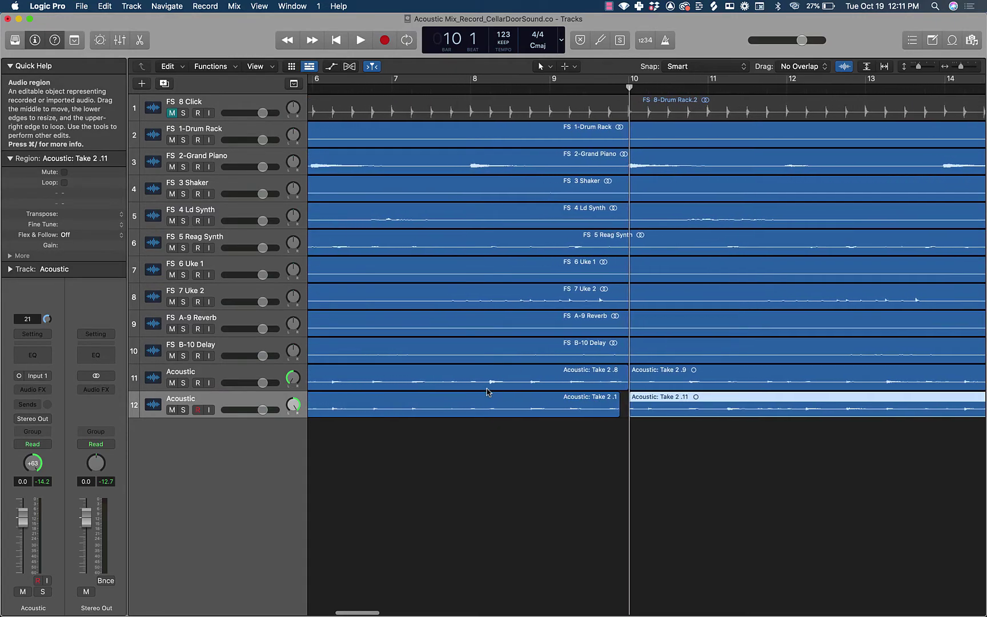
key("super+Left")
key("super+Left")
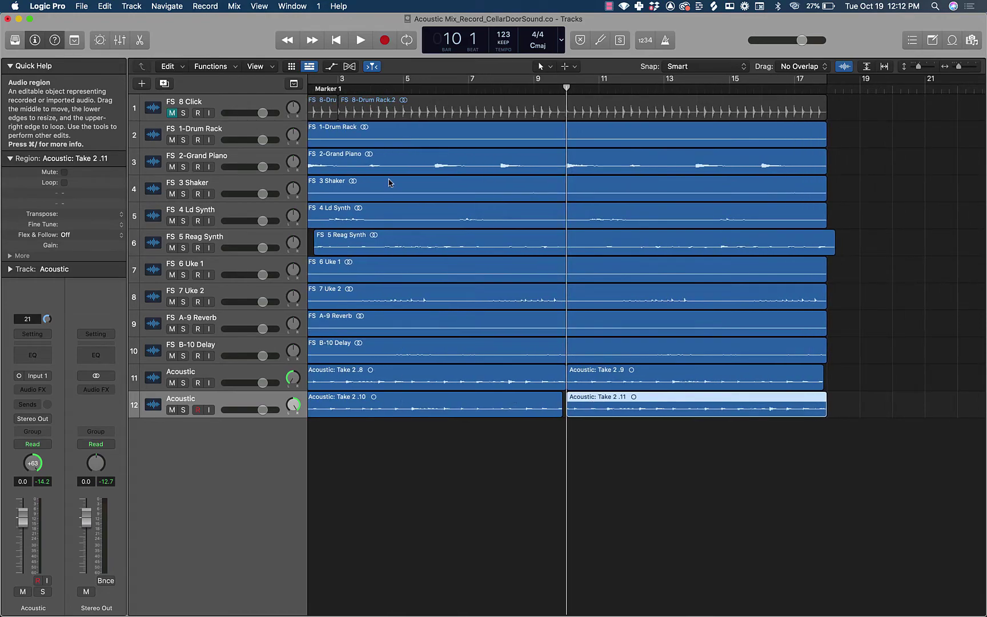
Step: Play the mix from about bar 4 up to bar 6 to find a guitar ending that can fill the gap
left_click(379, 89)
key("space")
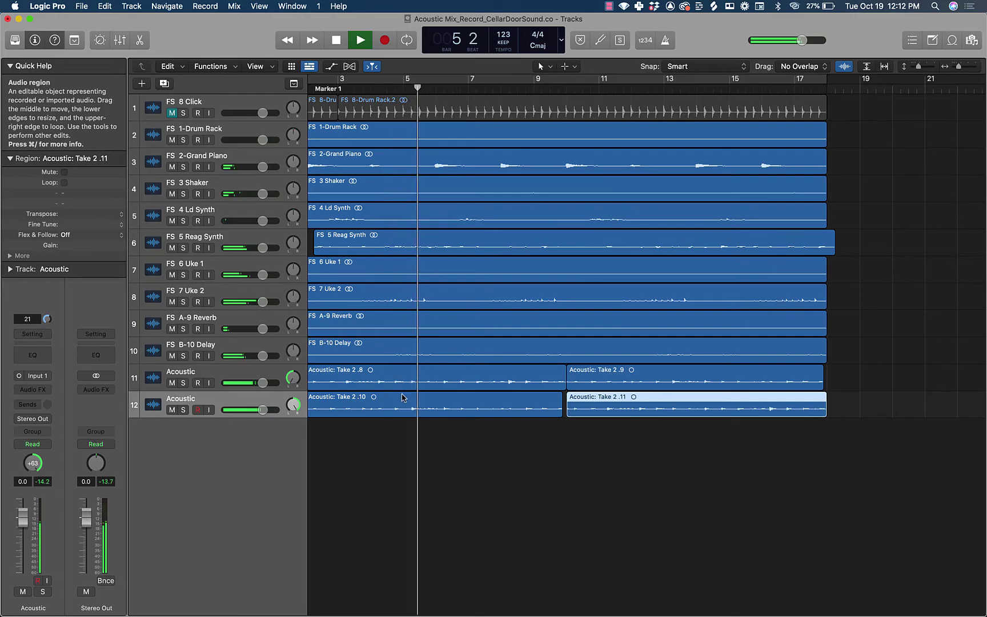
key("space")
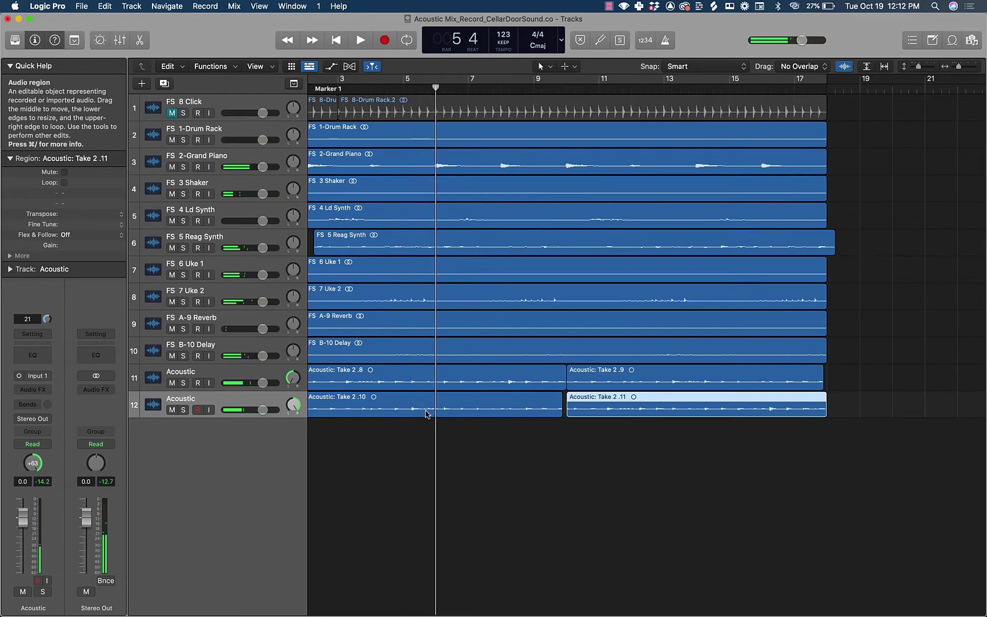
Step: Split the first region of the duplicate Acoustic track at bar 5 beat 4 and again at bar 6 beat 1
left_click(426, 408)
key("super+Right")
key("super+Right")
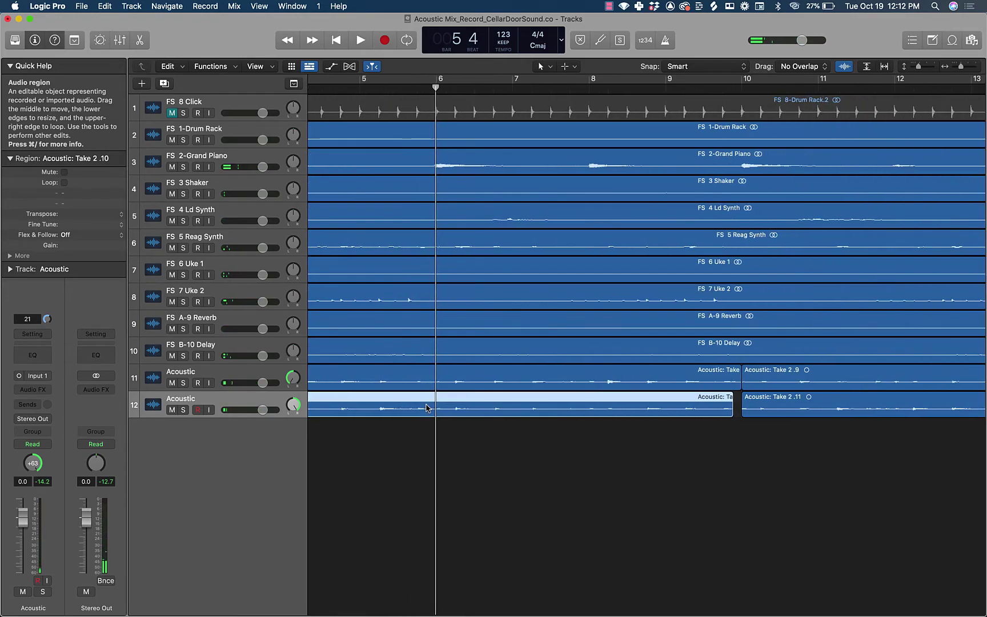
left_click_drag(436, 88, 413, 88)
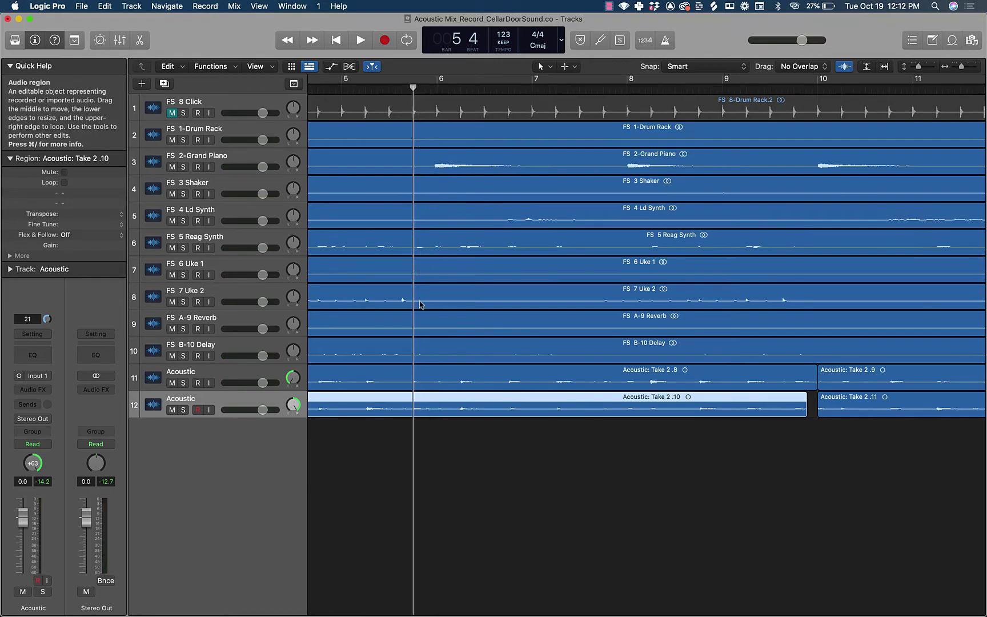
key("super+Right")
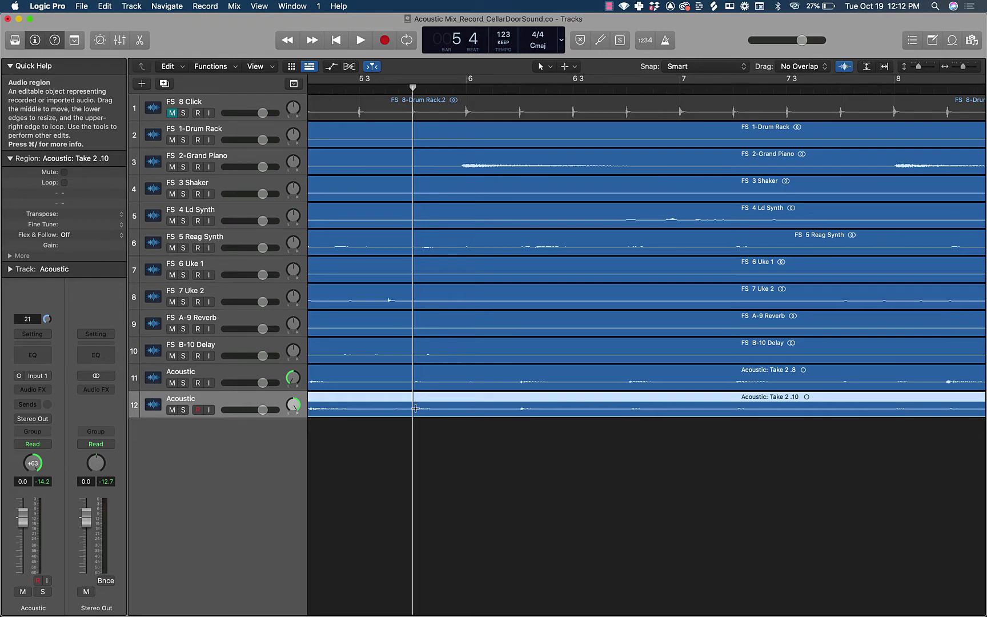
key("super+shift+e")
key("Escape")
key("super+t")
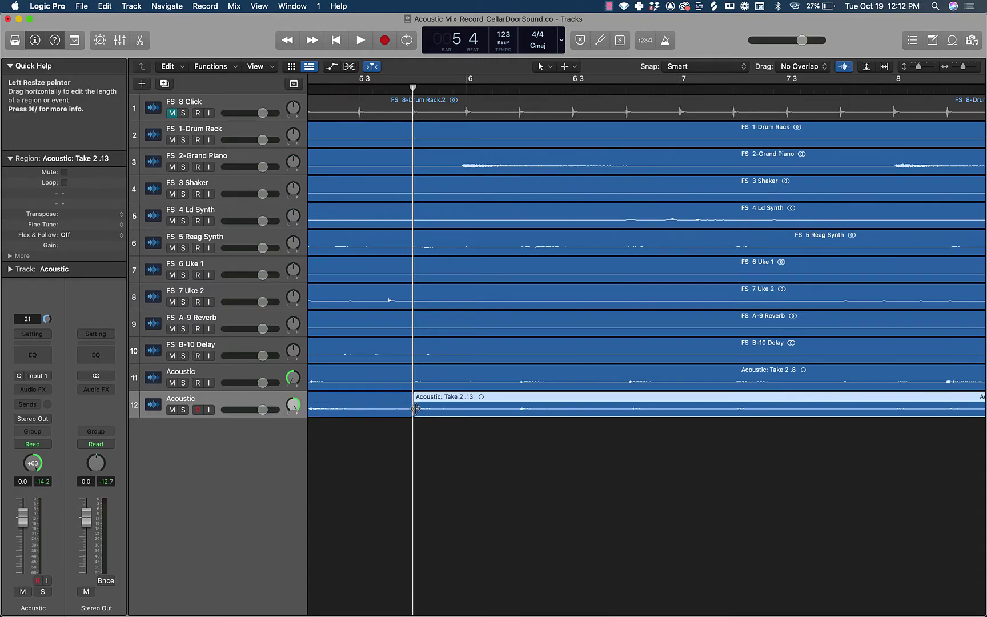
left_click(465, 90)
key("super+t")
Step: Copy the short slice before bar 6 into the gap before bar 10 on the duplicate Acoustic track
key("super+Left")
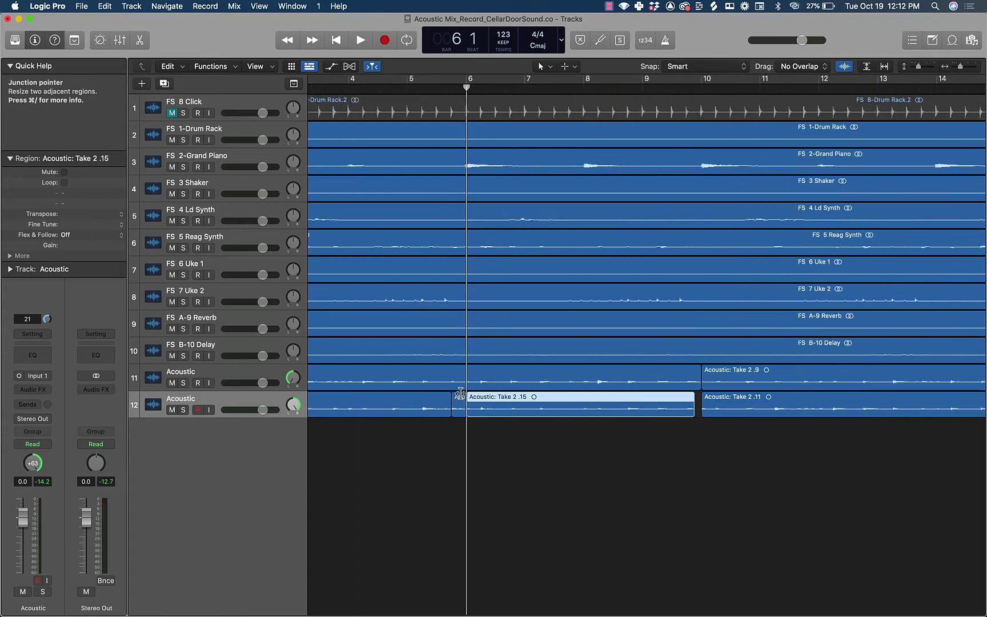
key("super+Left")
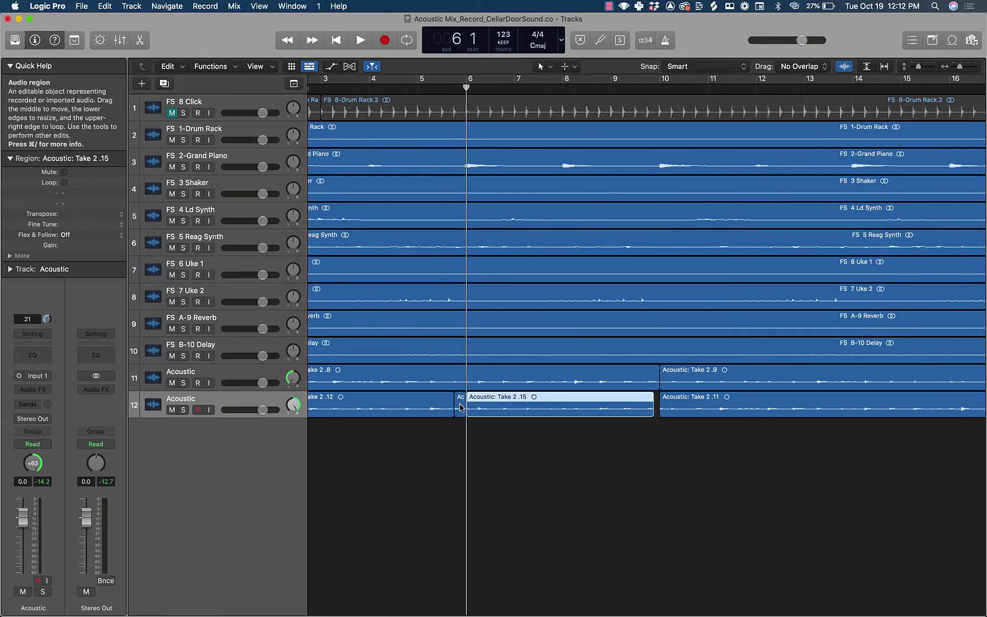
left_click_drag(460, 407, 653, 415)
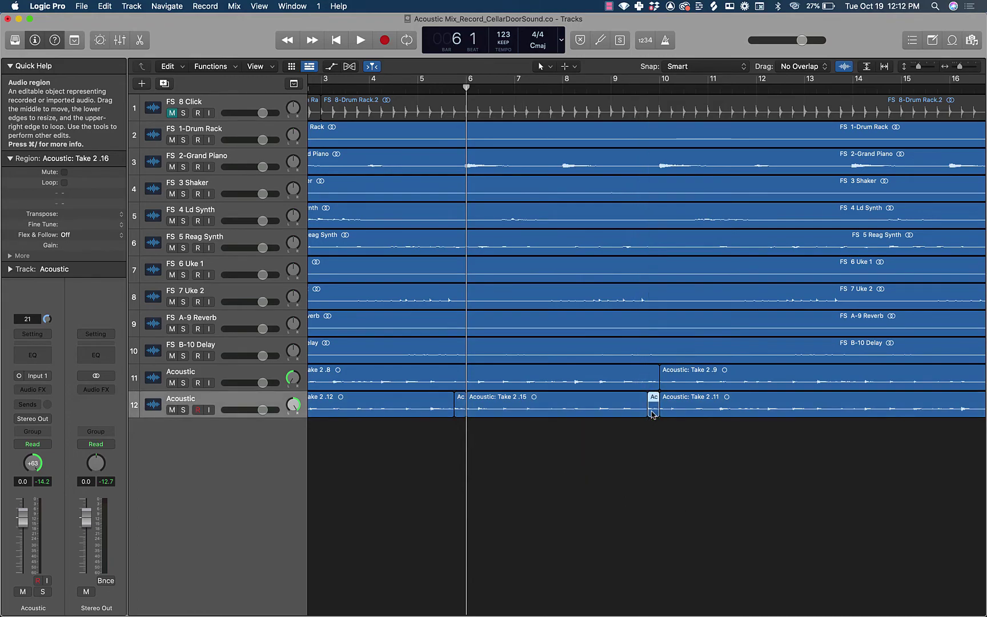
Step: Play the mix from about bar 8 past bar 10 to check the filled gap
left_click(562, 87)
key("space")
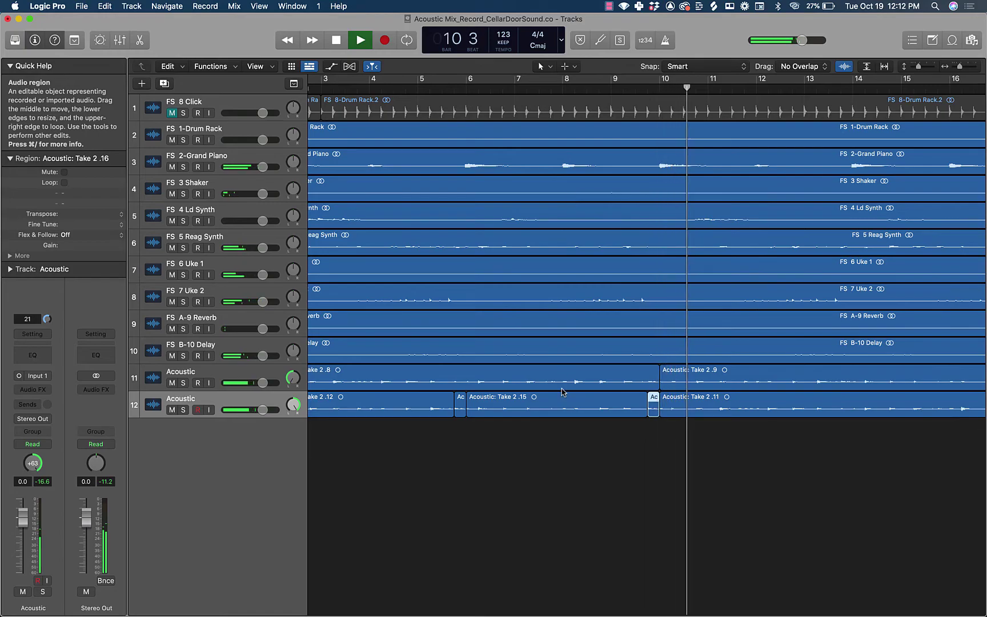
key("space")
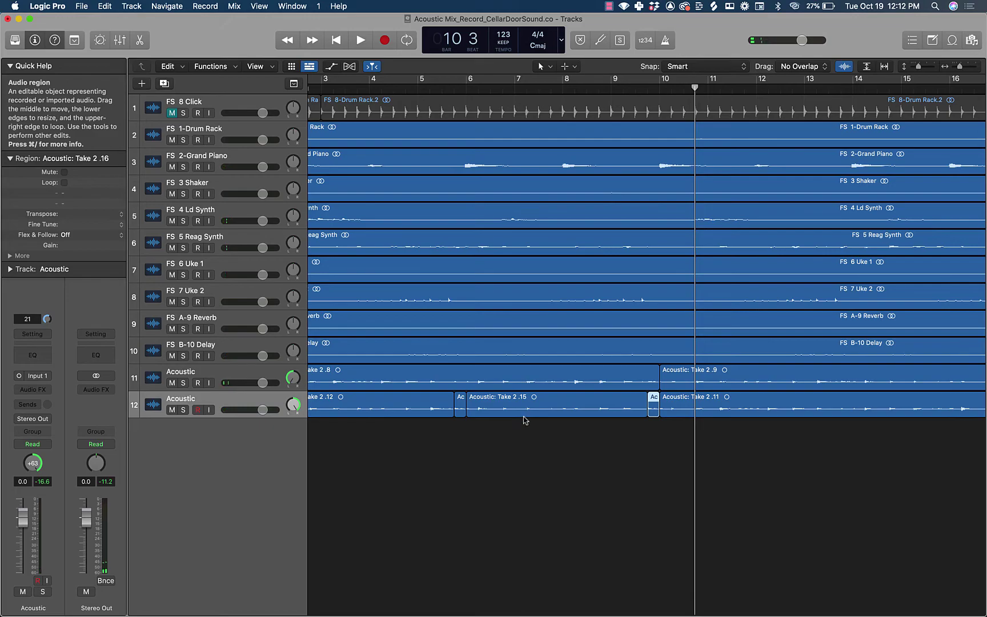
Step: Solo the original Acoustic track, turn cycle mode back on and play the single guitar
scroll(525, 421, "down", 6)
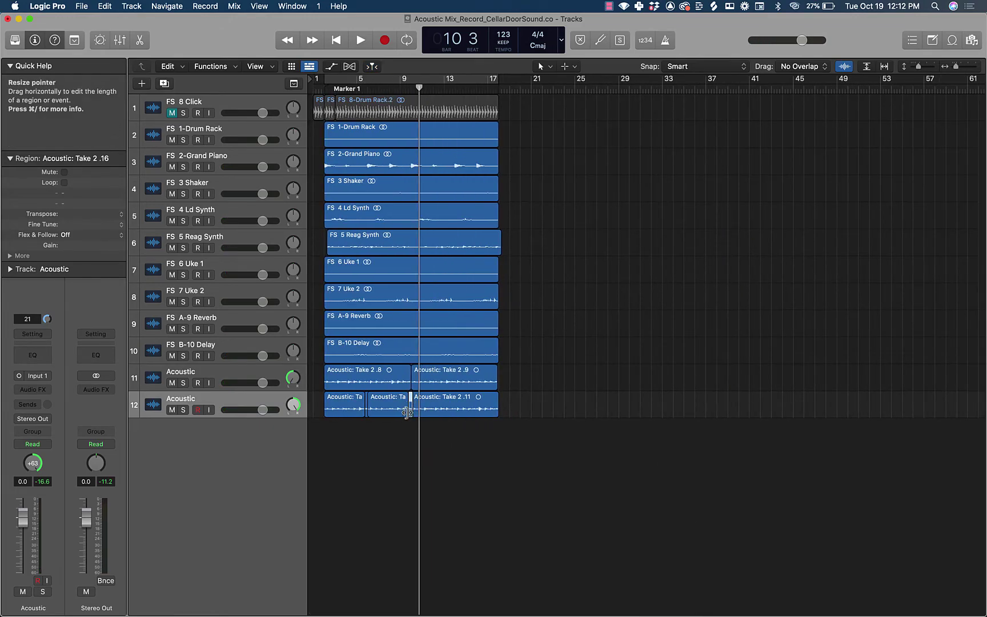
scroll(408, 411, "up", 6)
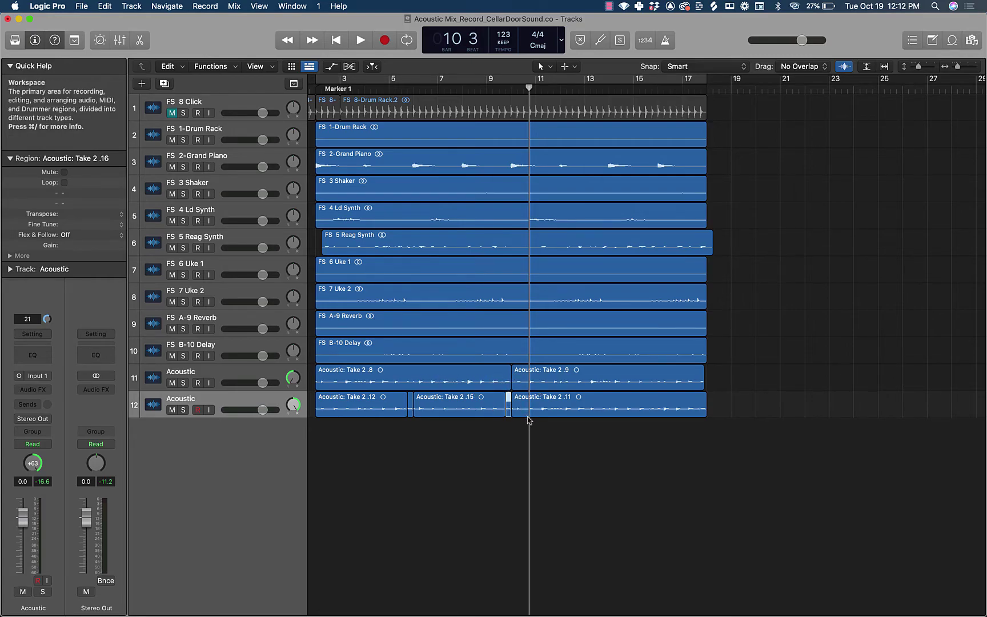
scroll(494, 438, "left", 2)
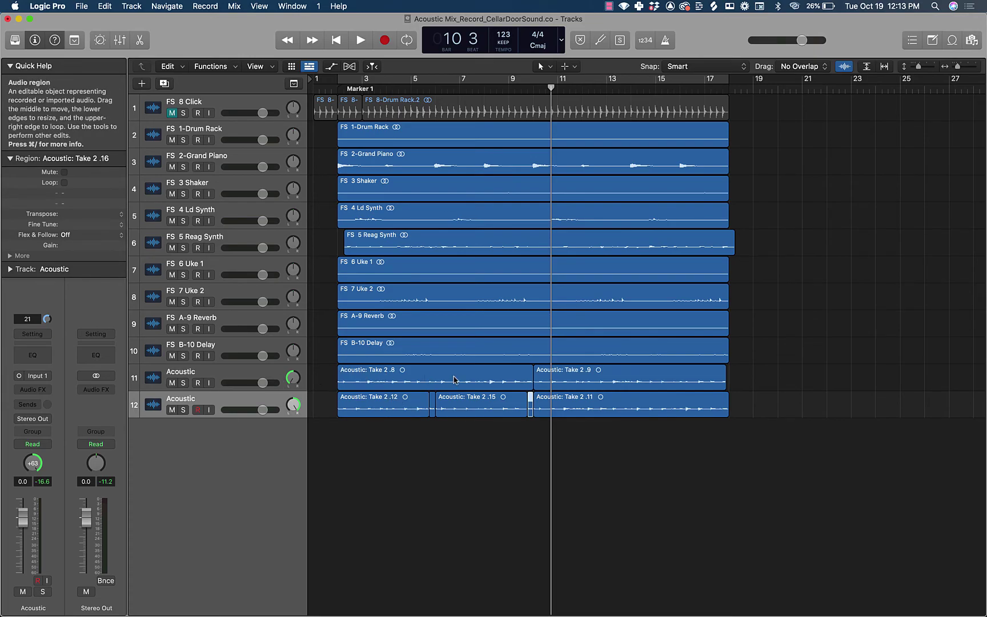
left_click(183, 383)
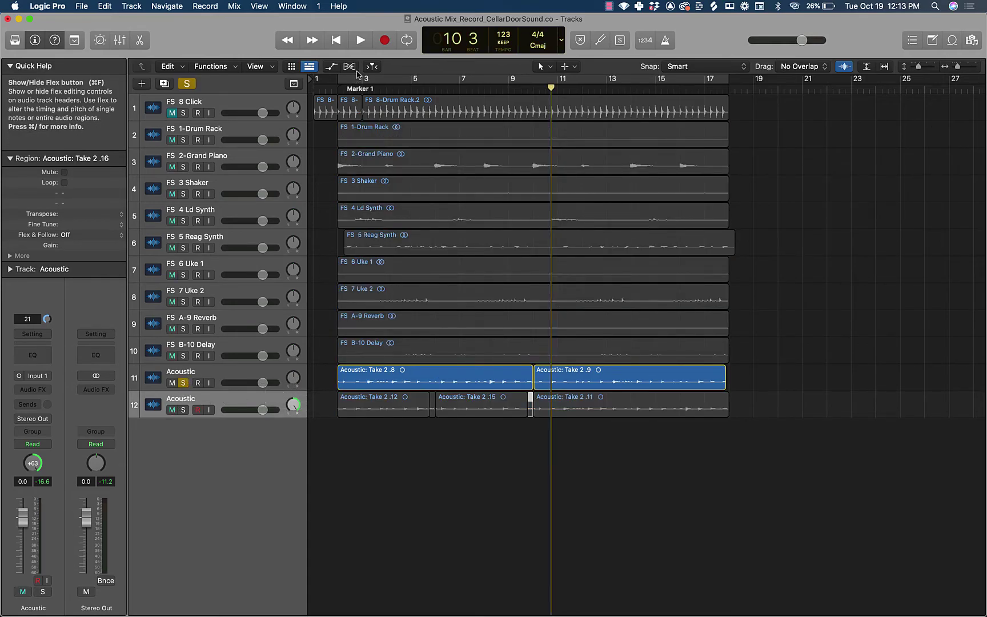
key("c")
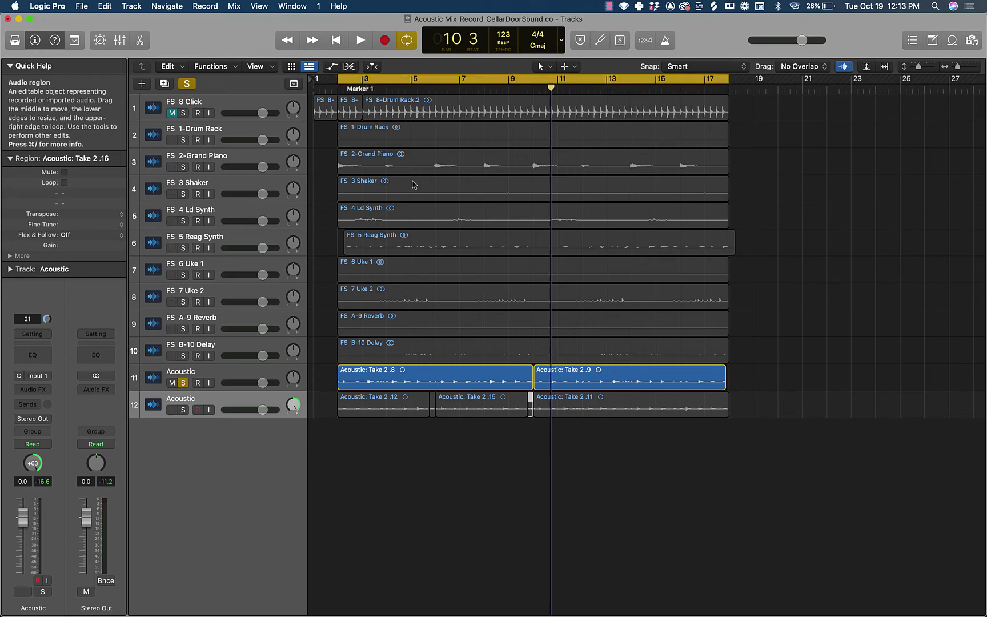
key("space")
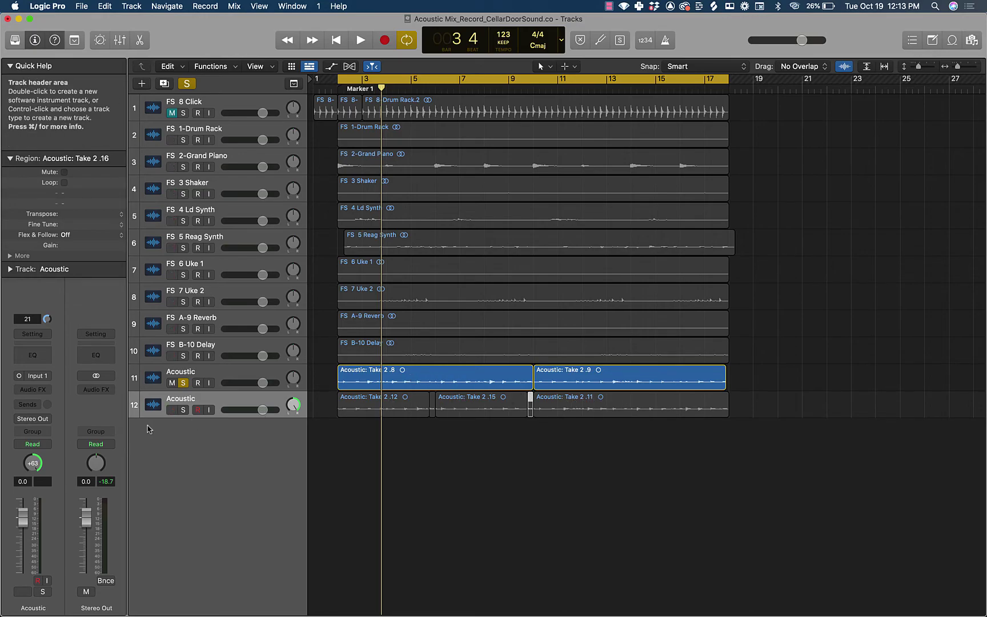
Step: Pan the original Acoustic track left to -64 and play it soloed together with the duplicate Acoustic track
left_click(183, 383)
left_click(184, 383)
left_click(184, 410)
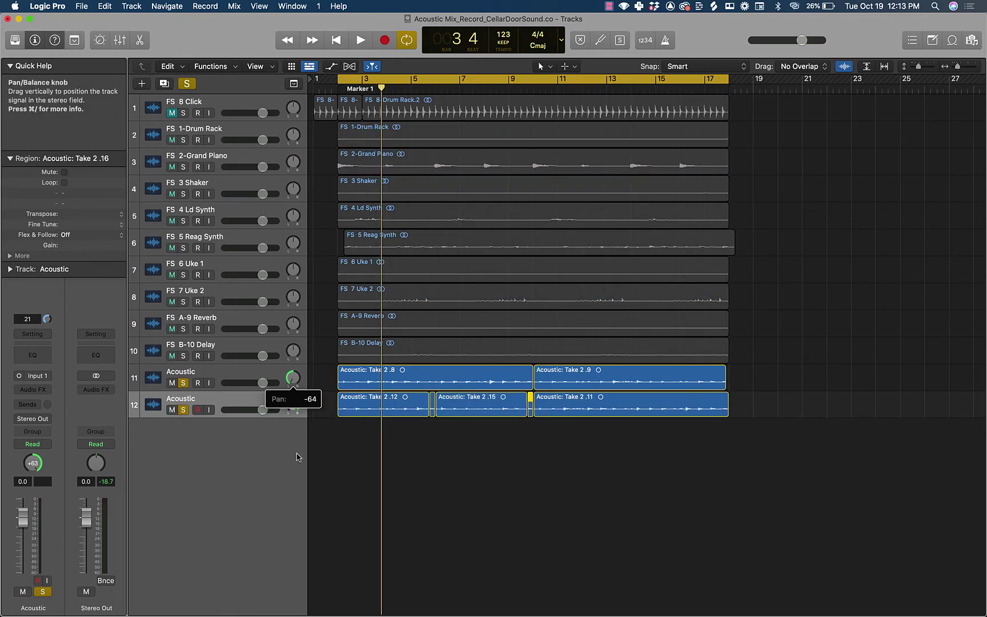
left_click_drag(296, 455, 297, 455)
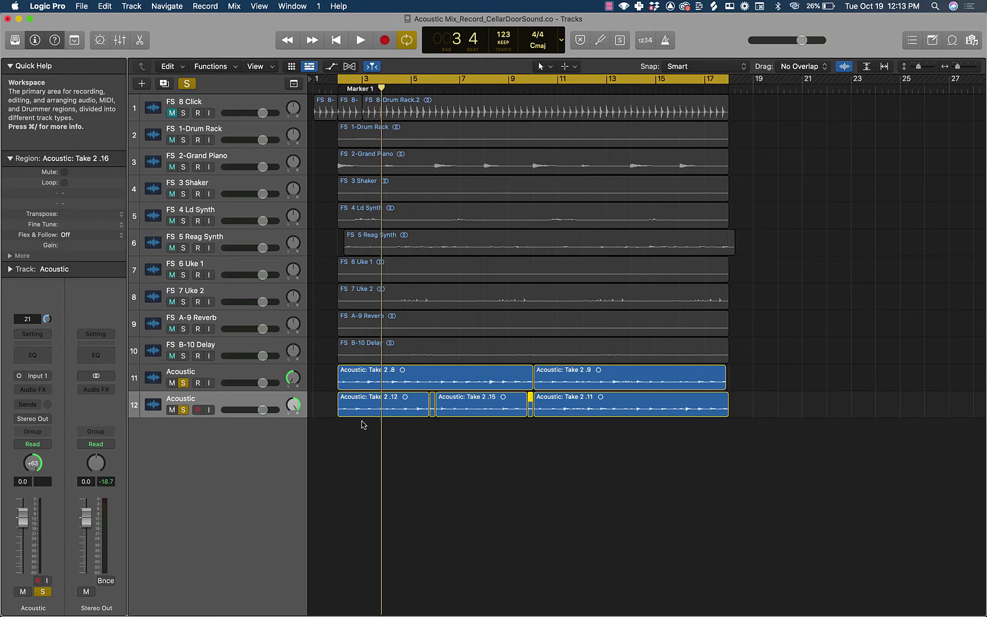
key("space")
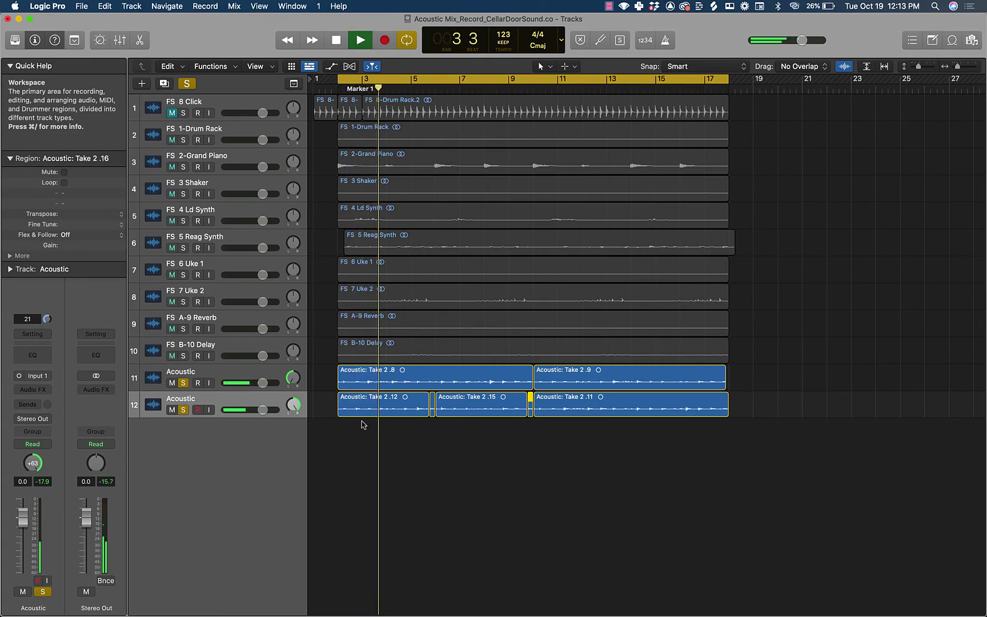
key("space")
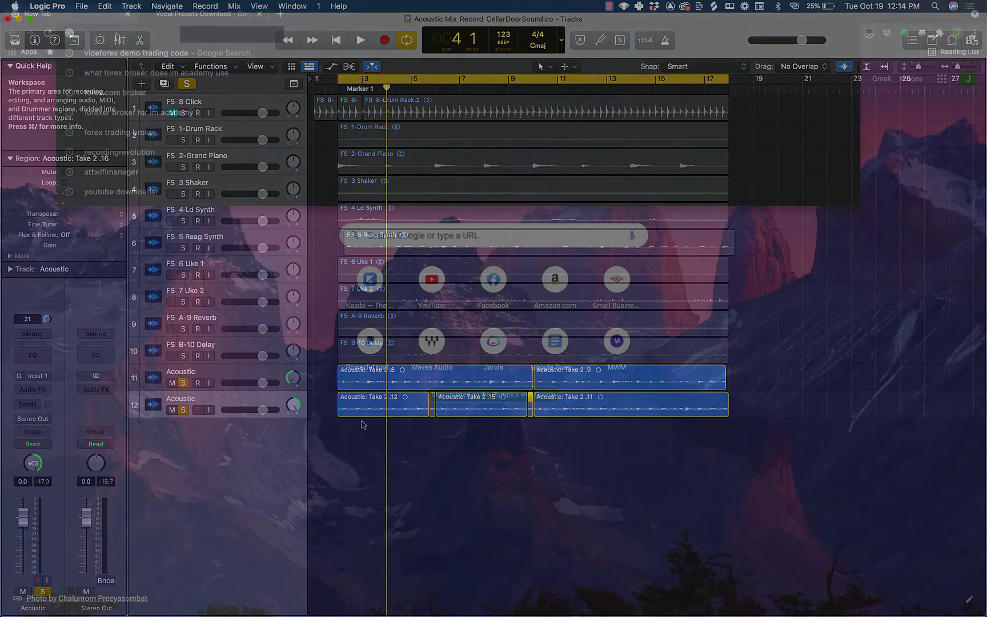
type("www.cellard")
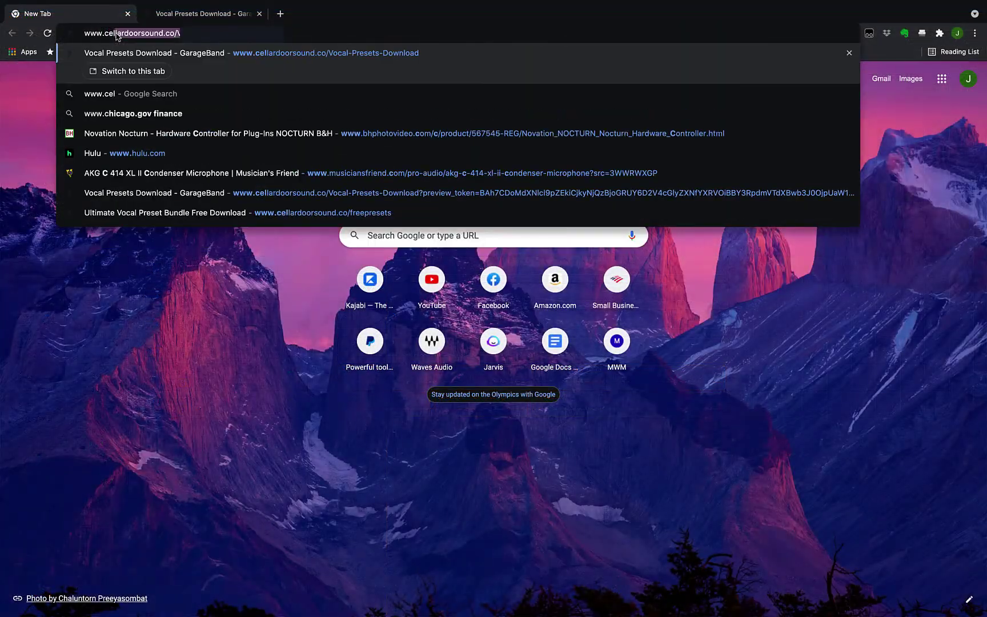
type("oorsound.co/")
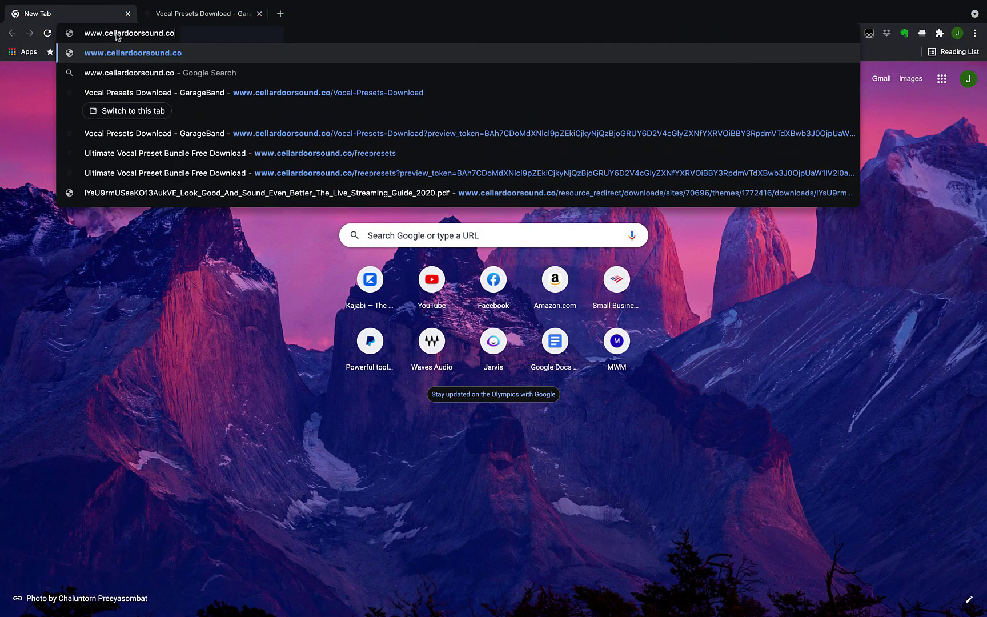
type("freep")
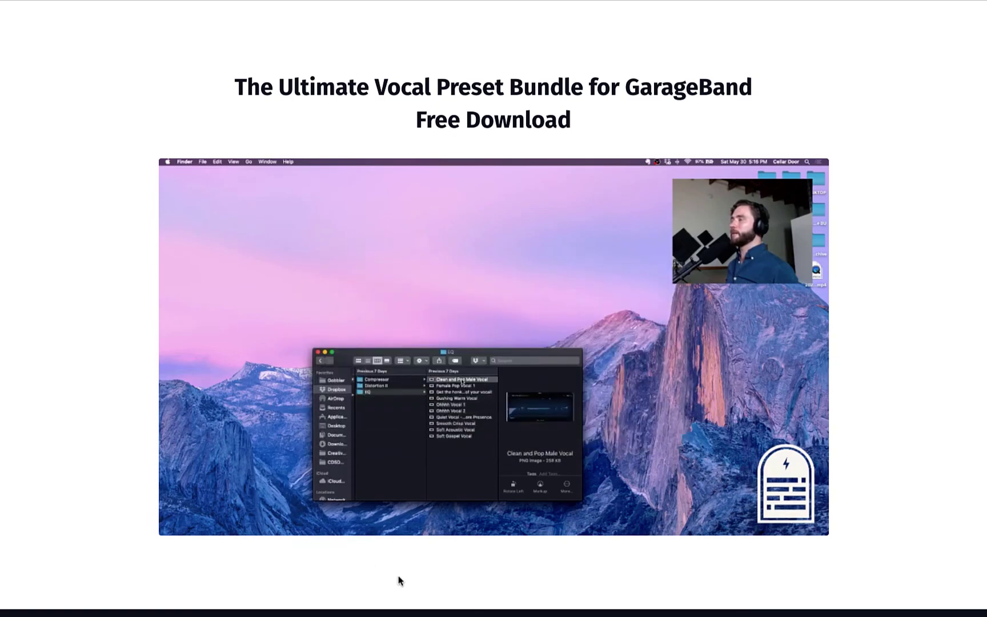
left_click(448, 524)
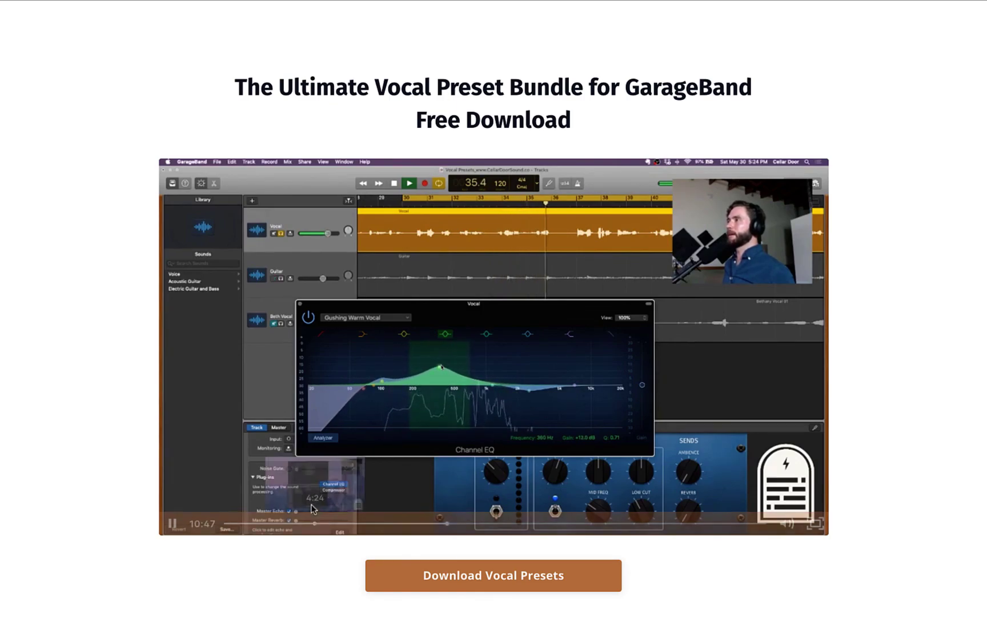
left_click(563, 522)
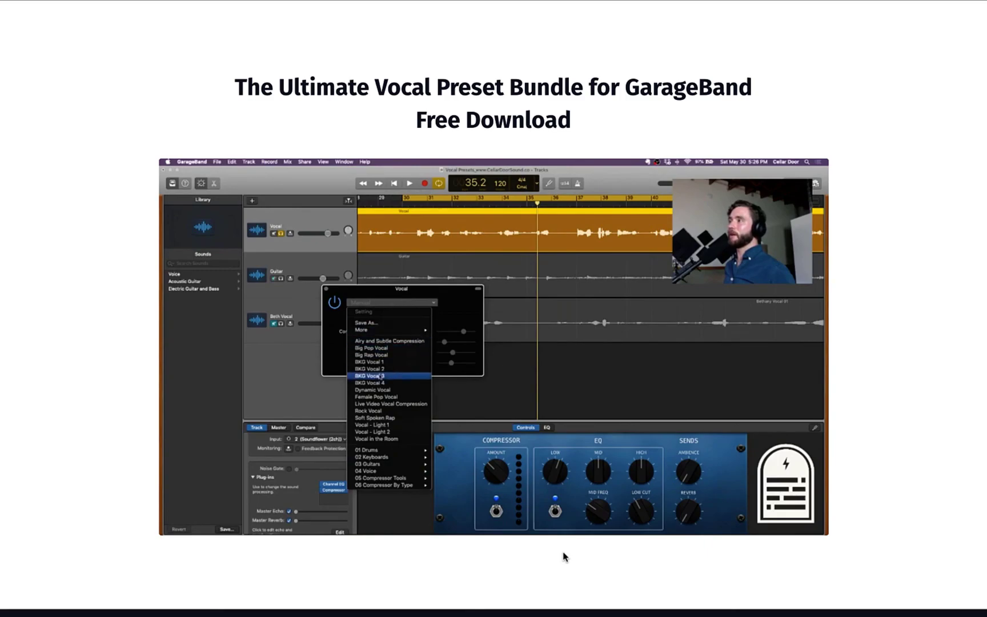